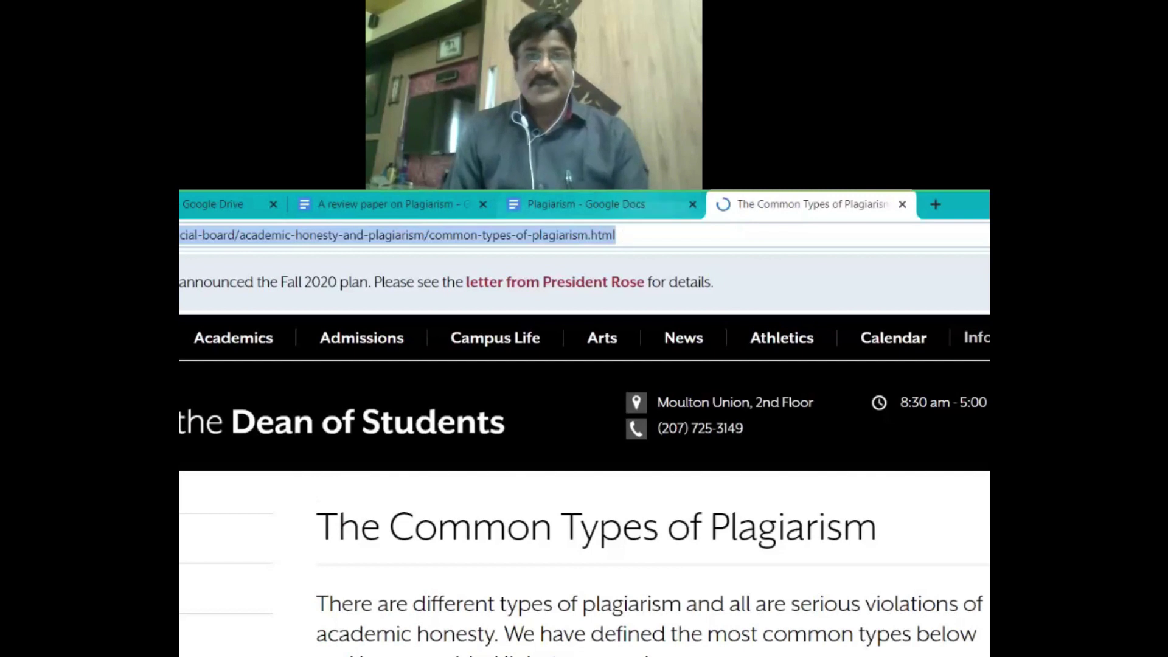
# Cite the Bowdoin web page "The Common Types of Plagiarism" as a website source in the review paper's EasyBib bibliography.
pyautogui.click(381, 203)
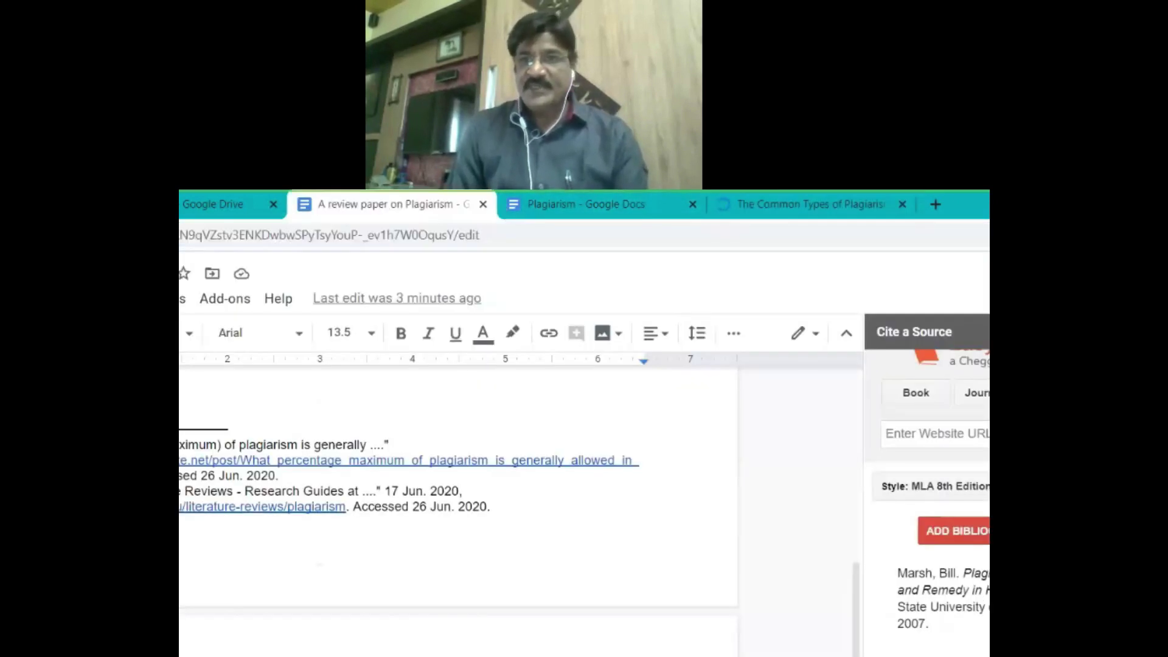
pyautogui.click(947, 436)
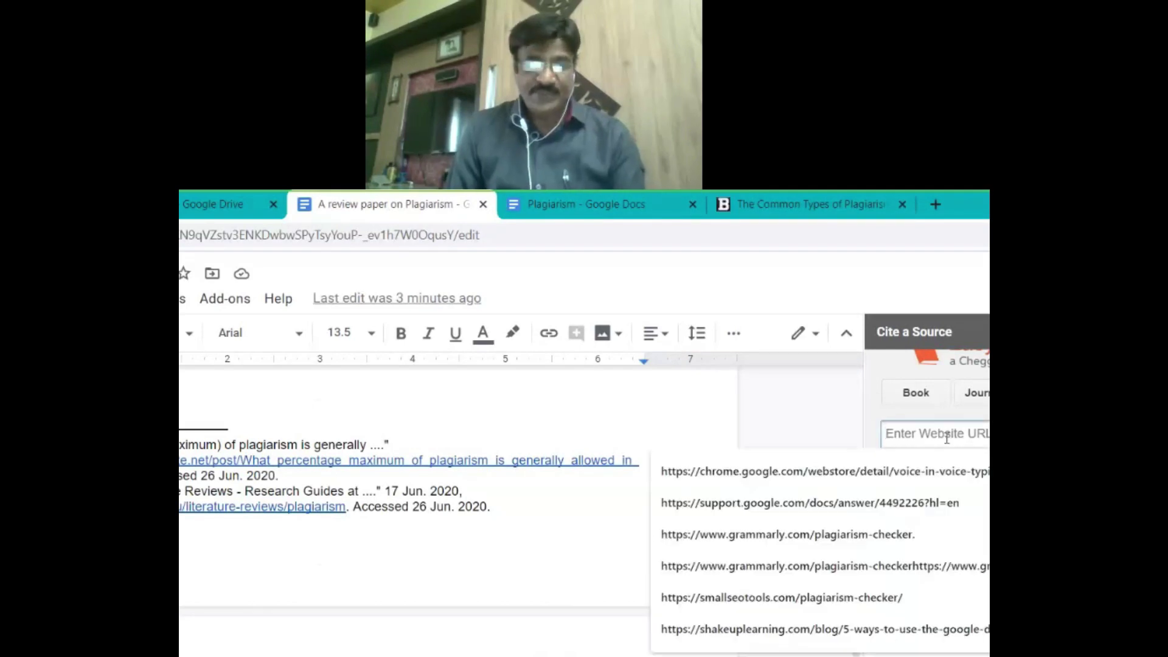
pyautogui.hotkey('ctrl', 'v')
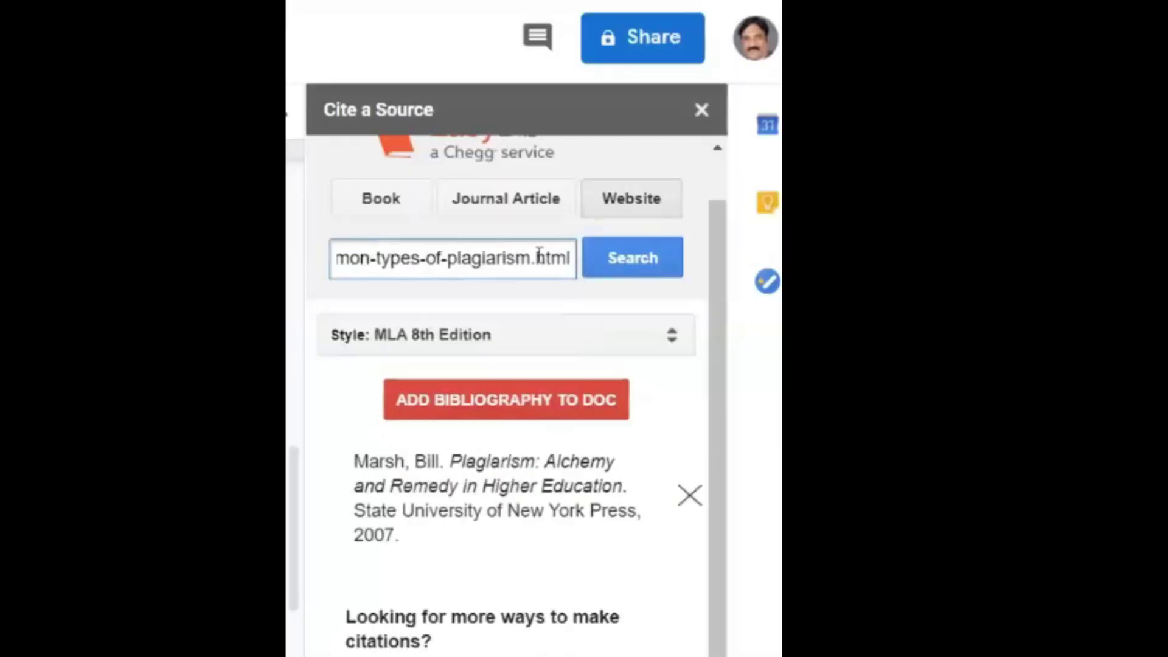
pyautogui.click(1087, 434)
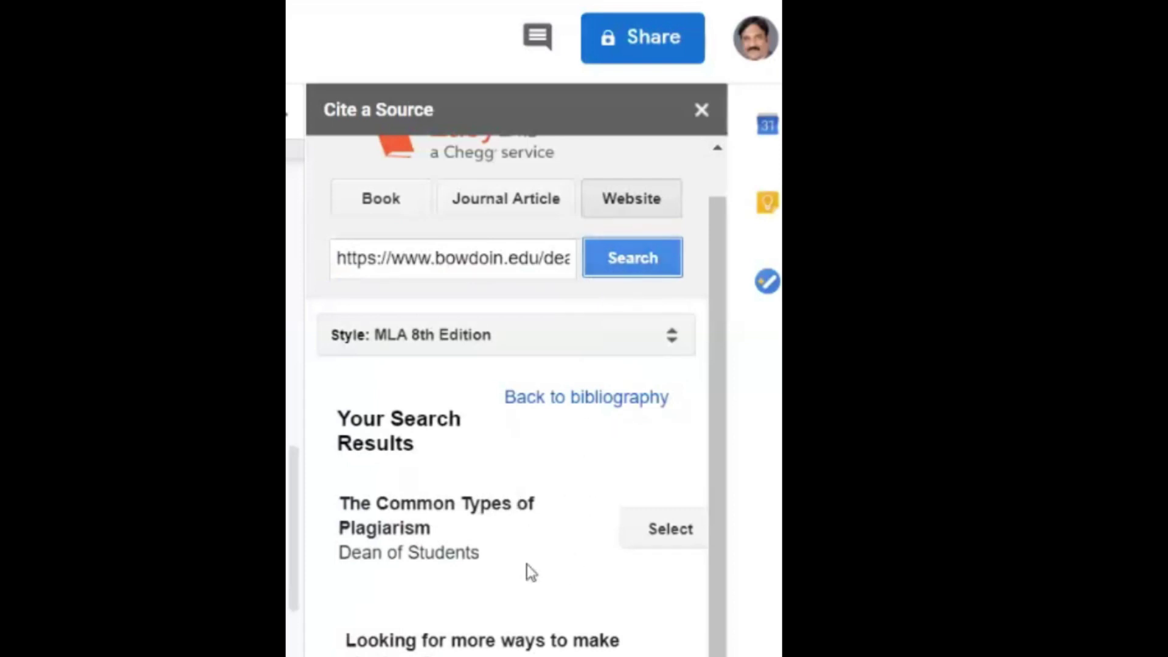
pyautogui.click(676, 536)
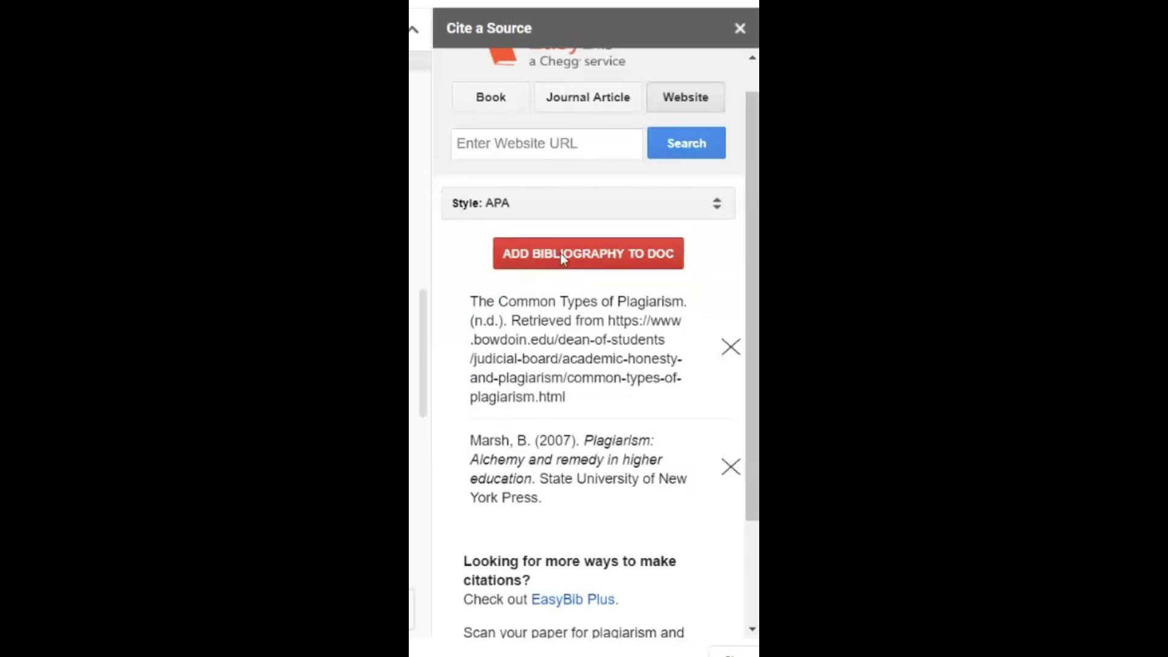
# Add the APA-style bibliography to the end of the review paper, check its references and close the citation add-on.
pyautogui.click(560, 254)
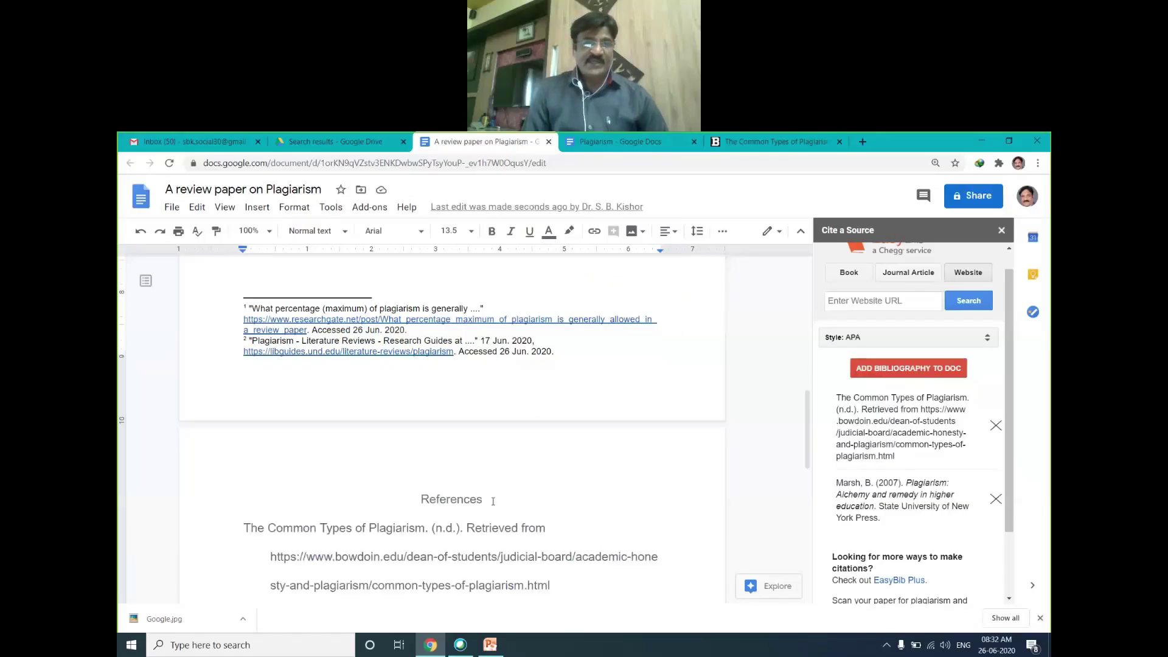
pyautogui.scroll(-1, 444, 508)
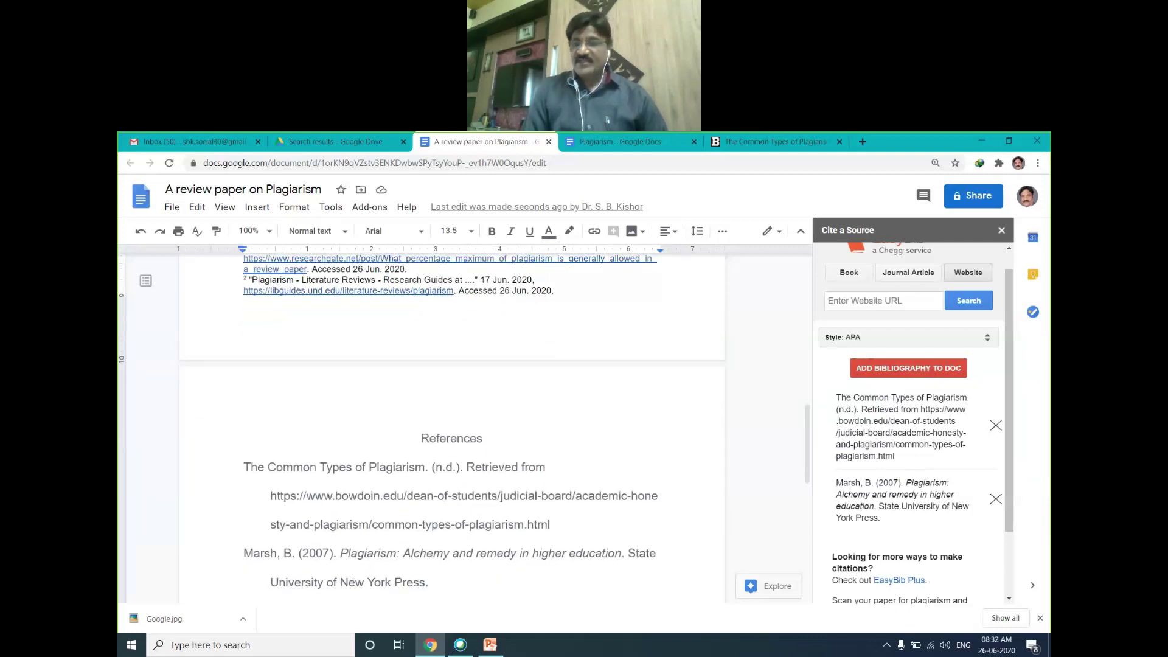
pyautogui.moveTo(243, 467); pyautogui.dragTo(251, 555)
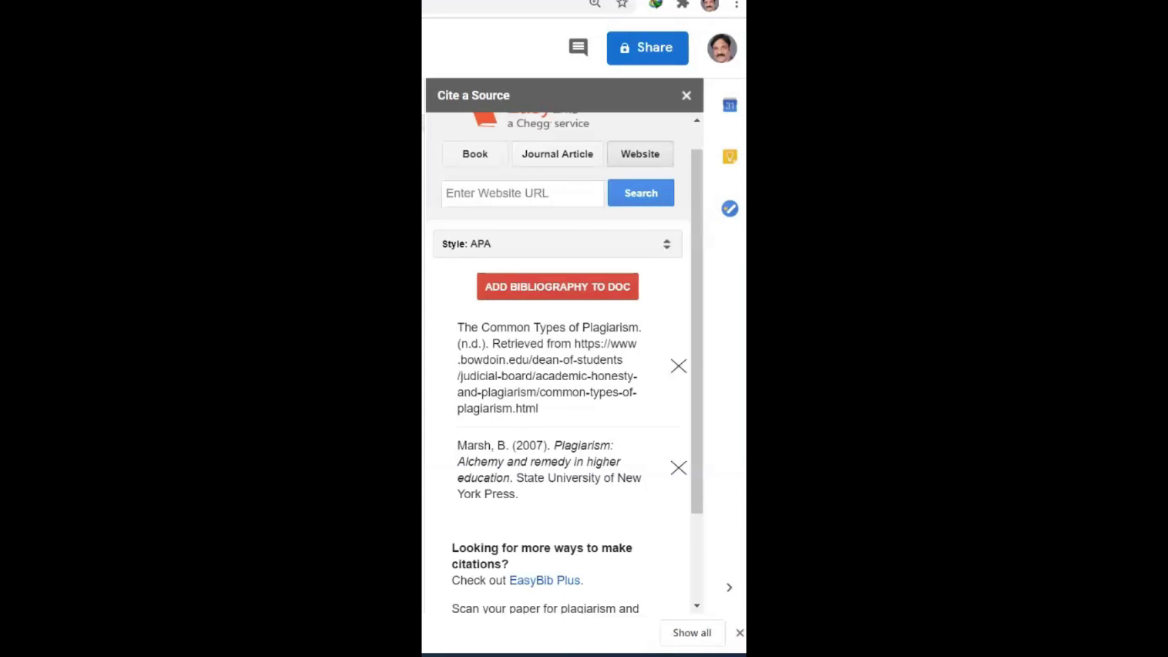
pyautogui.click(686, 97)
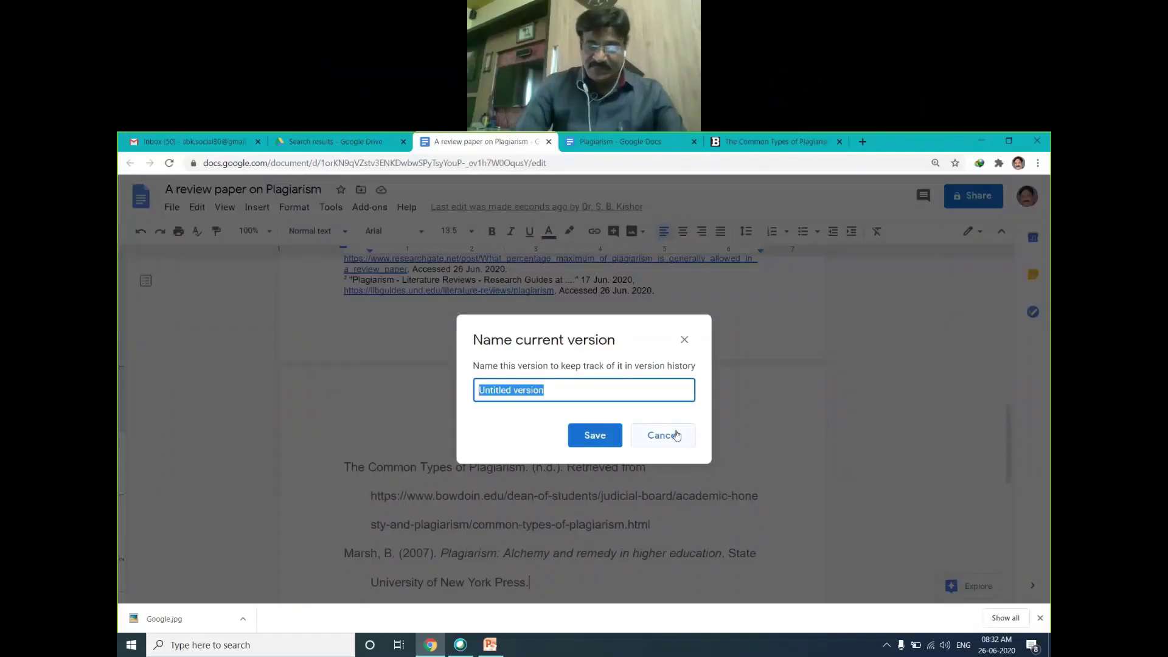
# Name the current document version "EasyBib" and save it in the version history.
pyautogui.write('Easy')
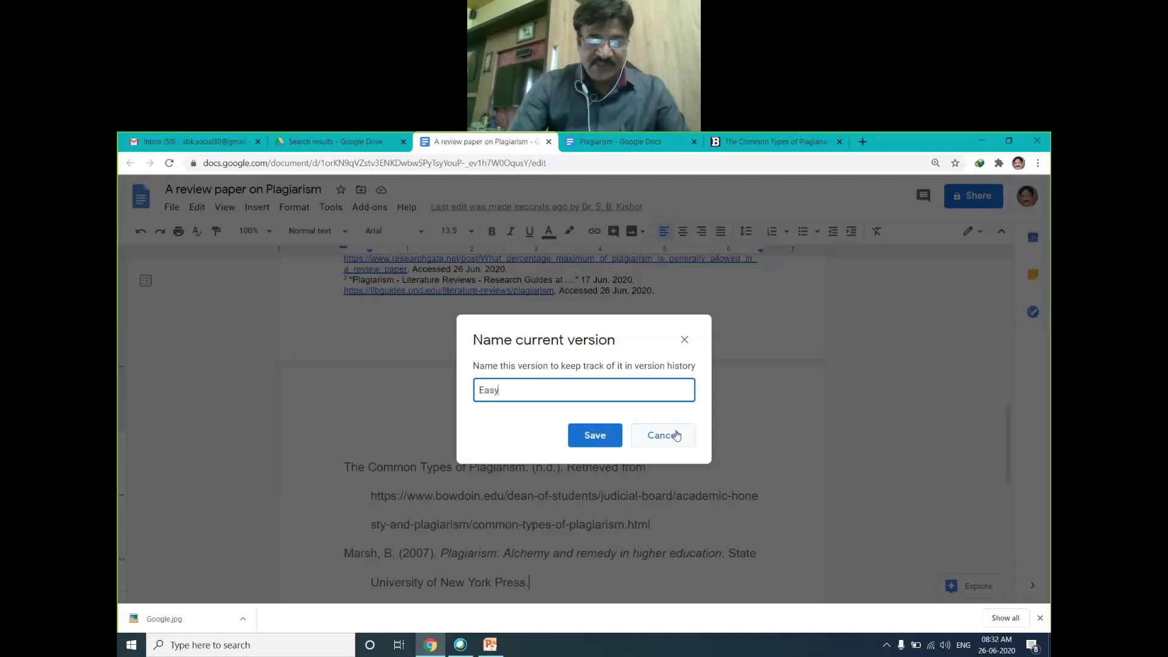
pyautogui.write('Bib')
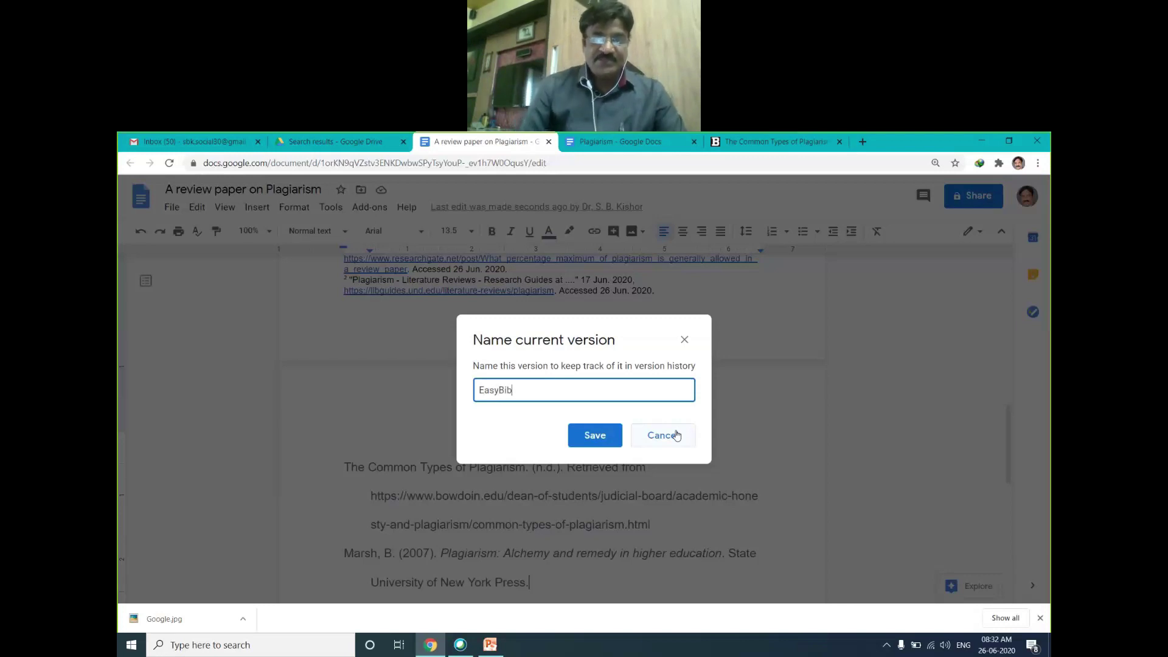
pyautogui.click(599, 437)
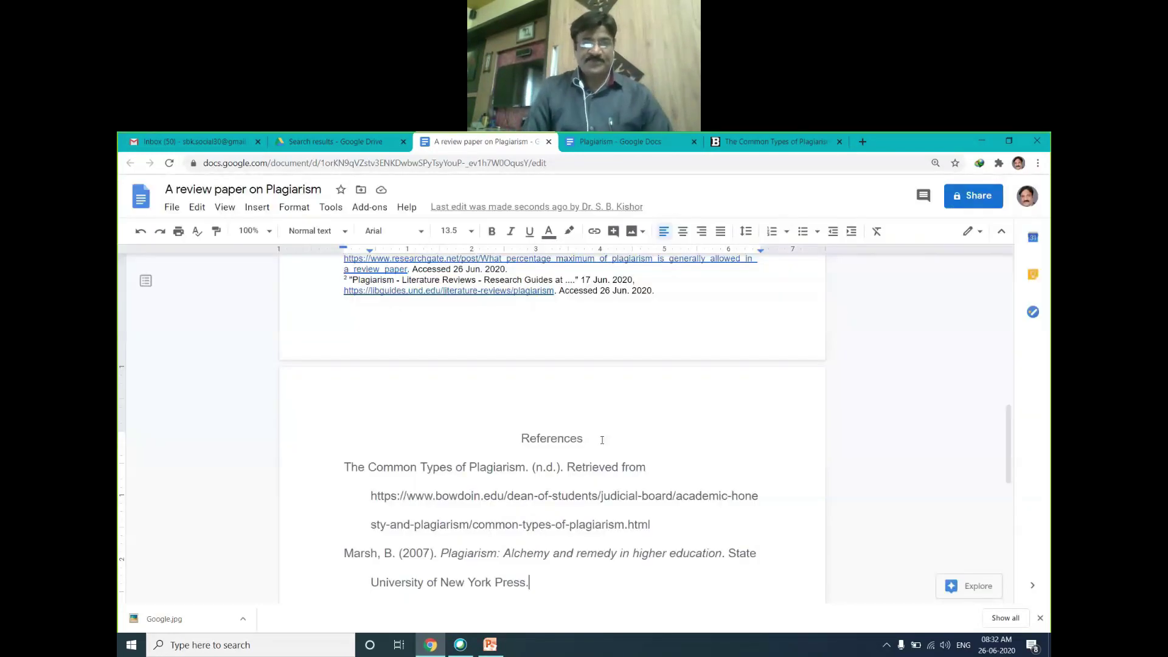
pyautogui.scroll(-2, 503, 513)
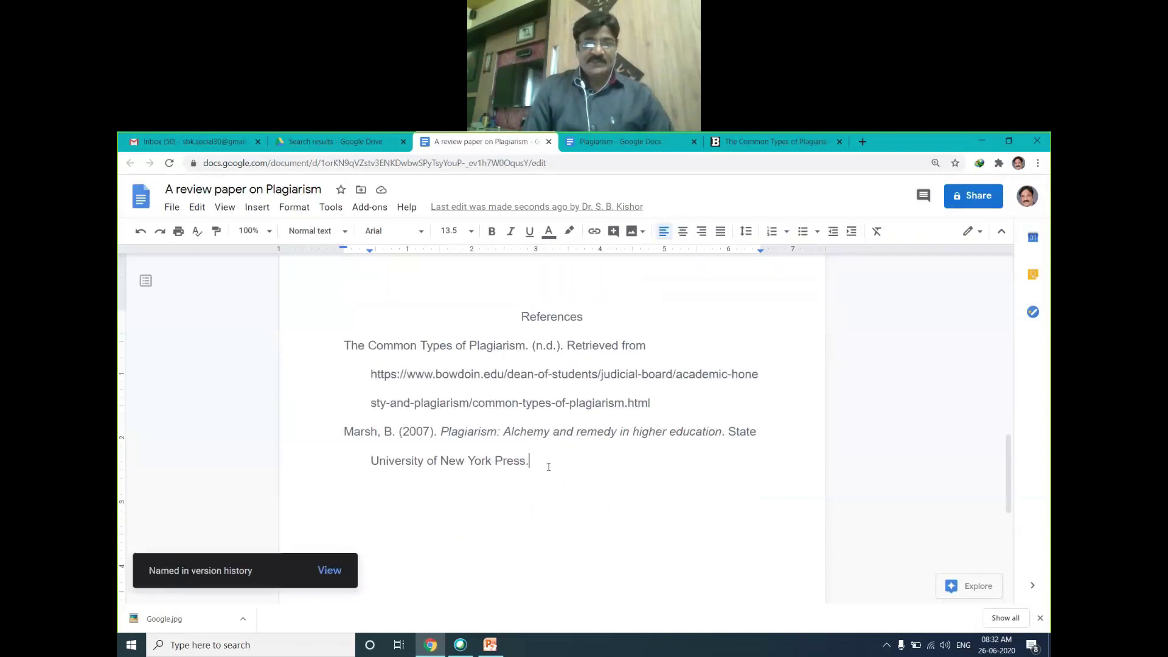
# Switch to Google Drive, search for "Google docs" and open the "Smart Google Docs - SK Porwal College" presentation.
pyautogui.scroll(8, 547, 461)
pyautogui.click(495, 454)
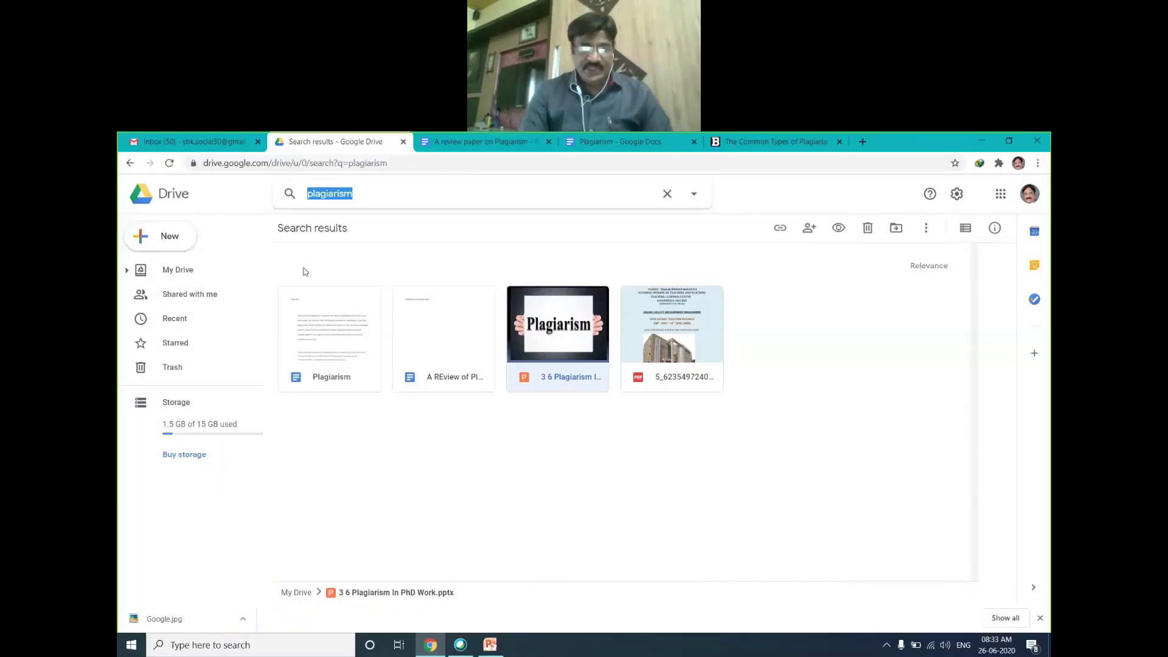
pyautogui.write('Go')
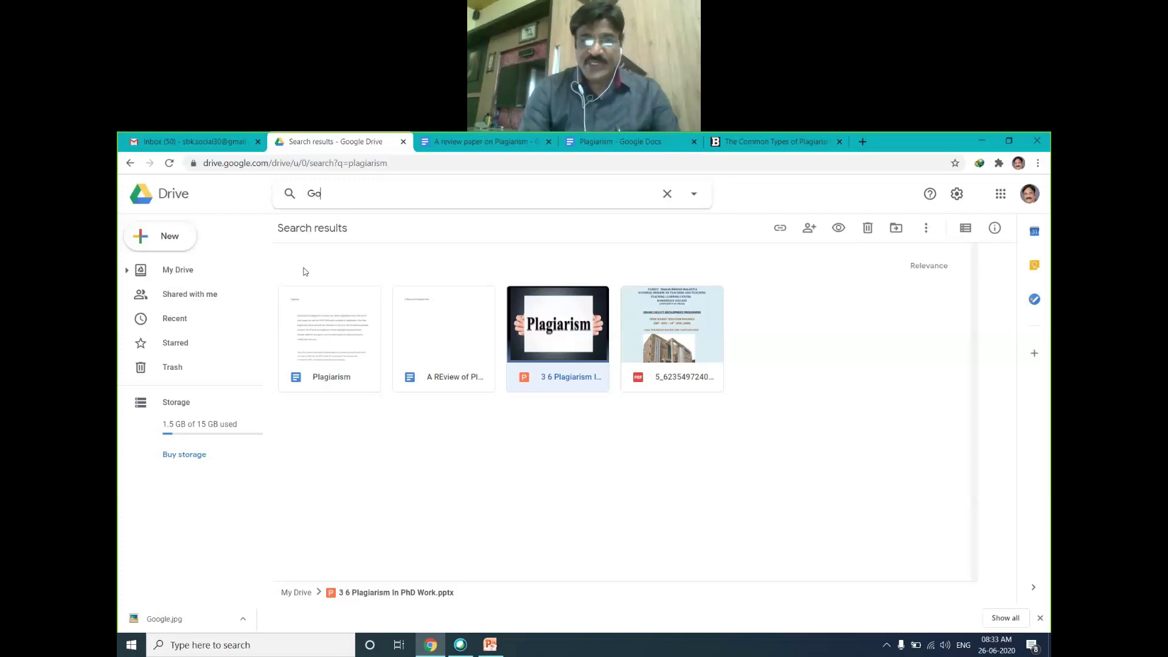
pyautogui.write('ogle docs')
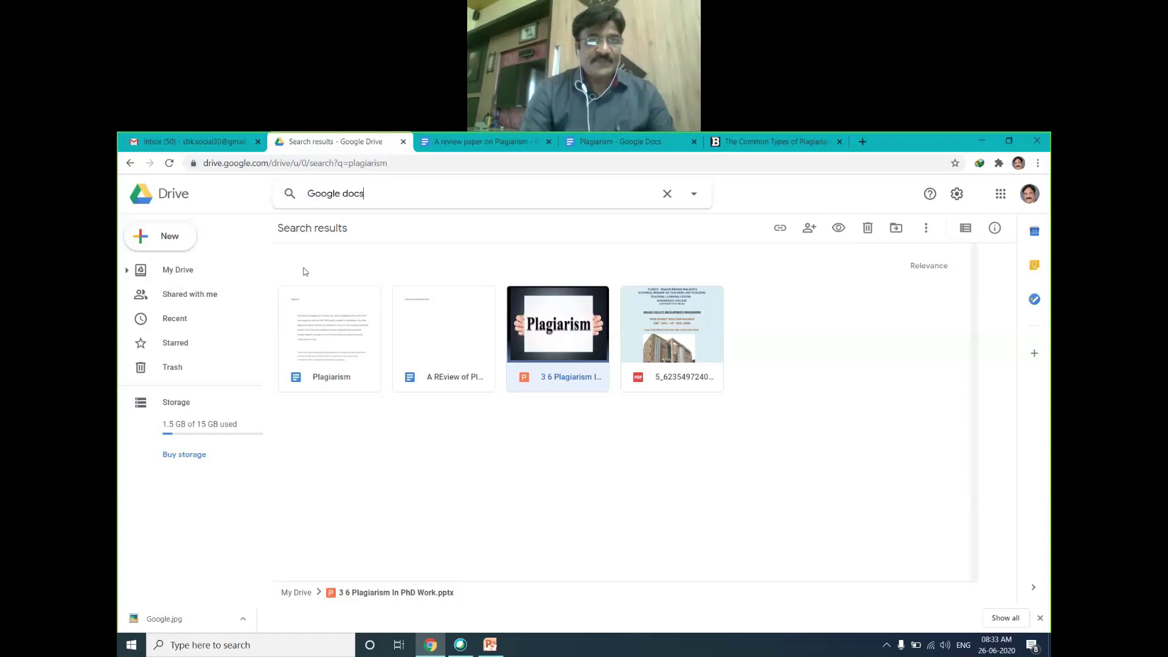
pyautogui.press('Return')
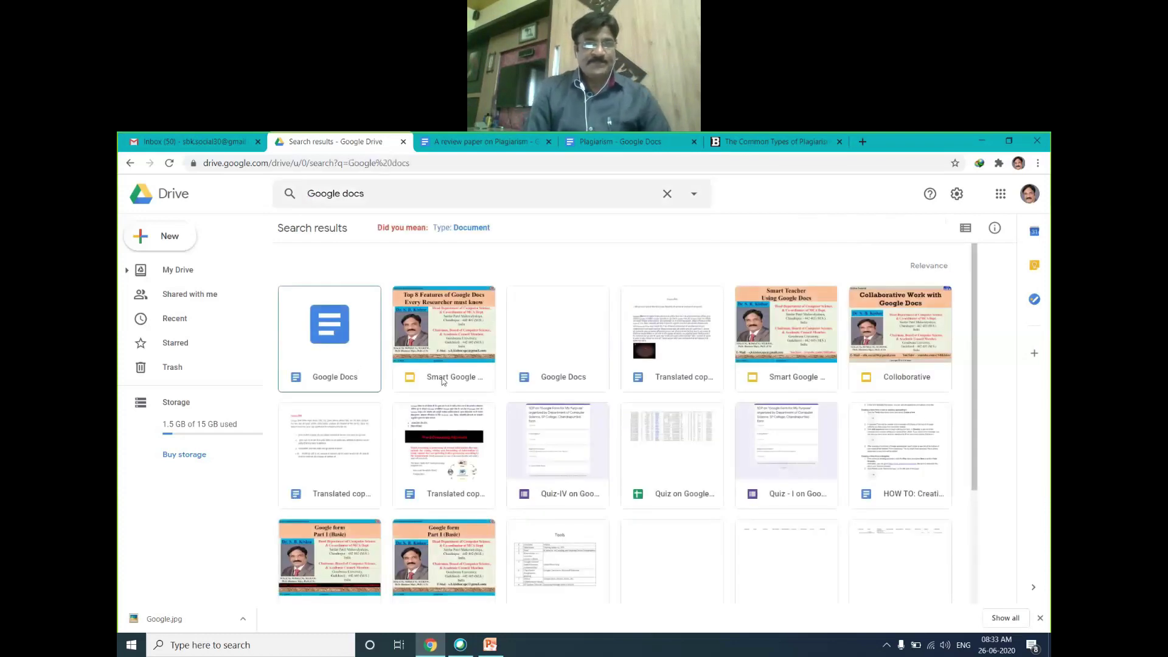
pyautogui.doubleClick(791, 341)
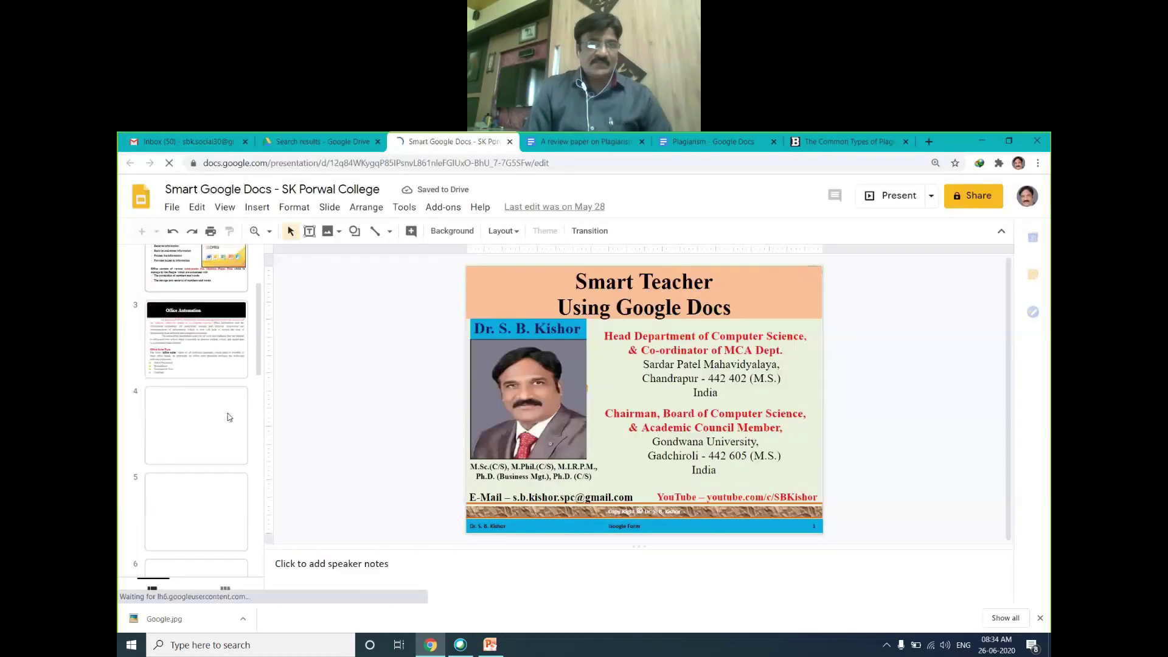
# Copy the "Topics" slide from the presentation and paste it into the review paper as a slide linked to its source.
pyautogui.scroll(-2, 219, 432)
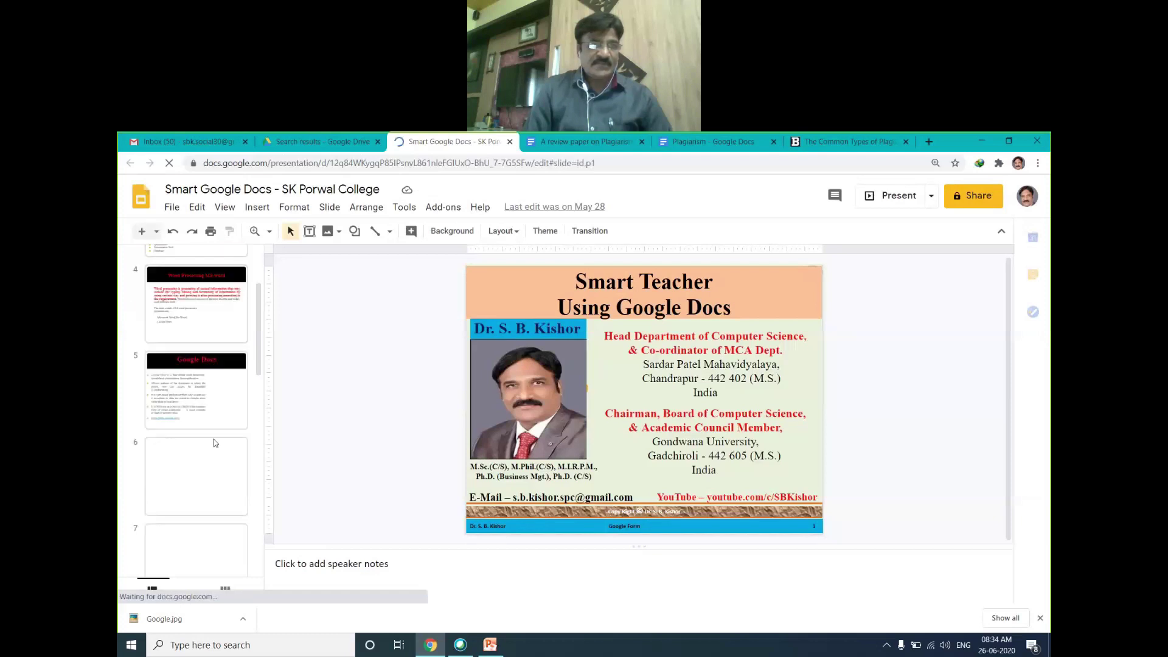
pyautogui.click(201, 472)
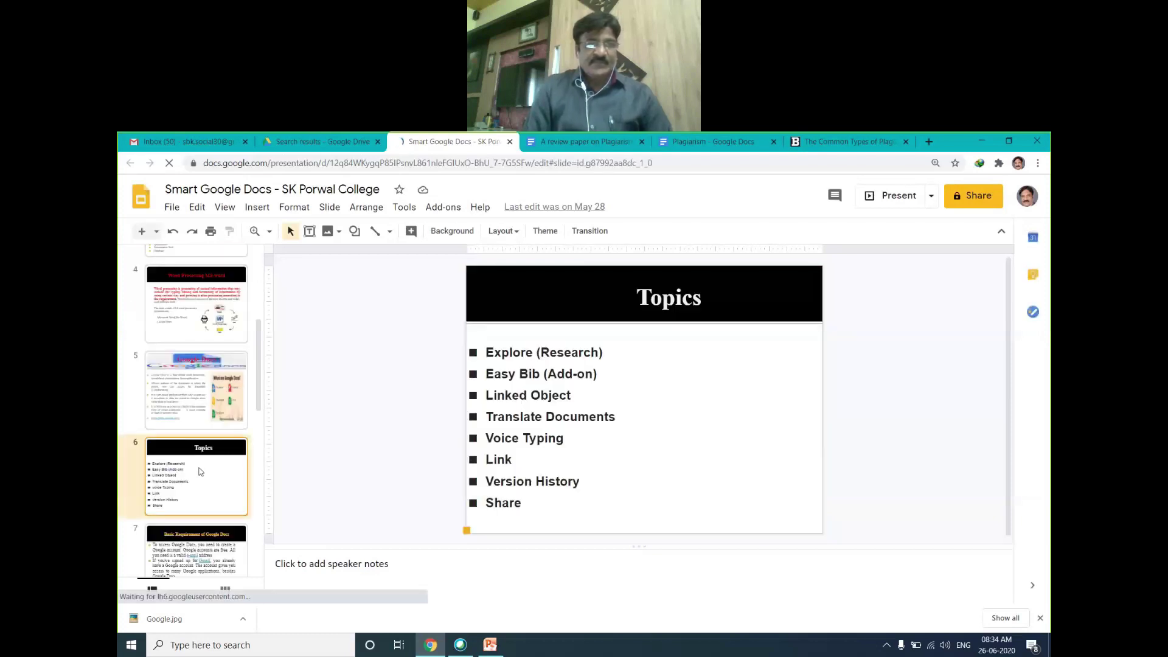
pyautogui.click(630, 401)
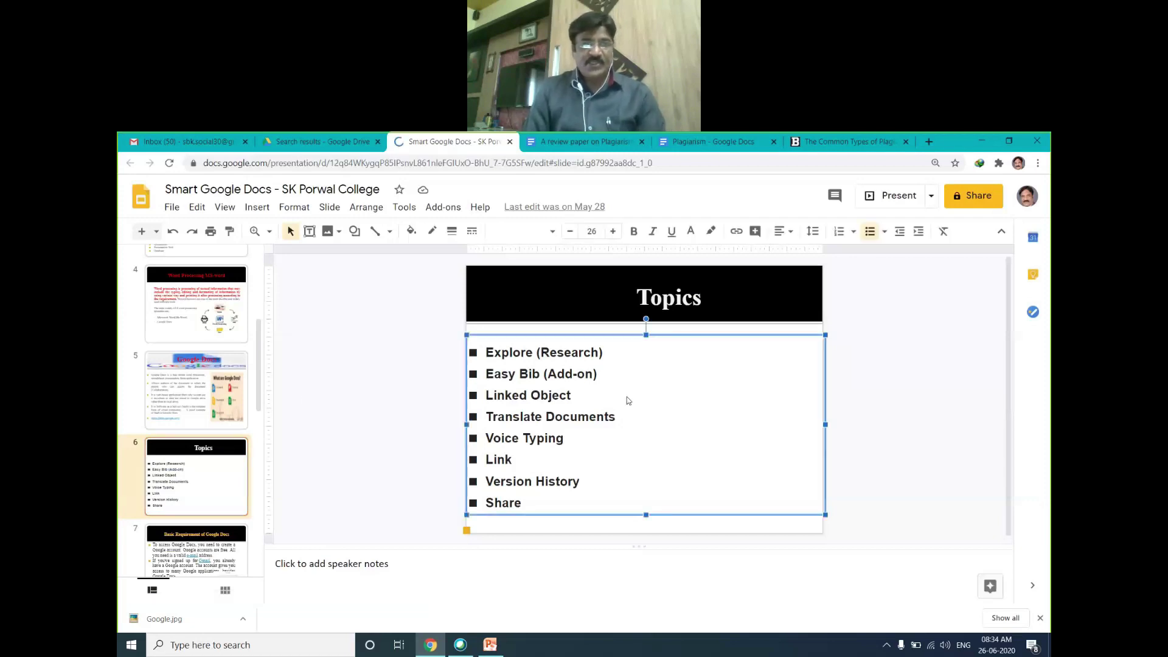
pyautogui.rightClick(194, 489)
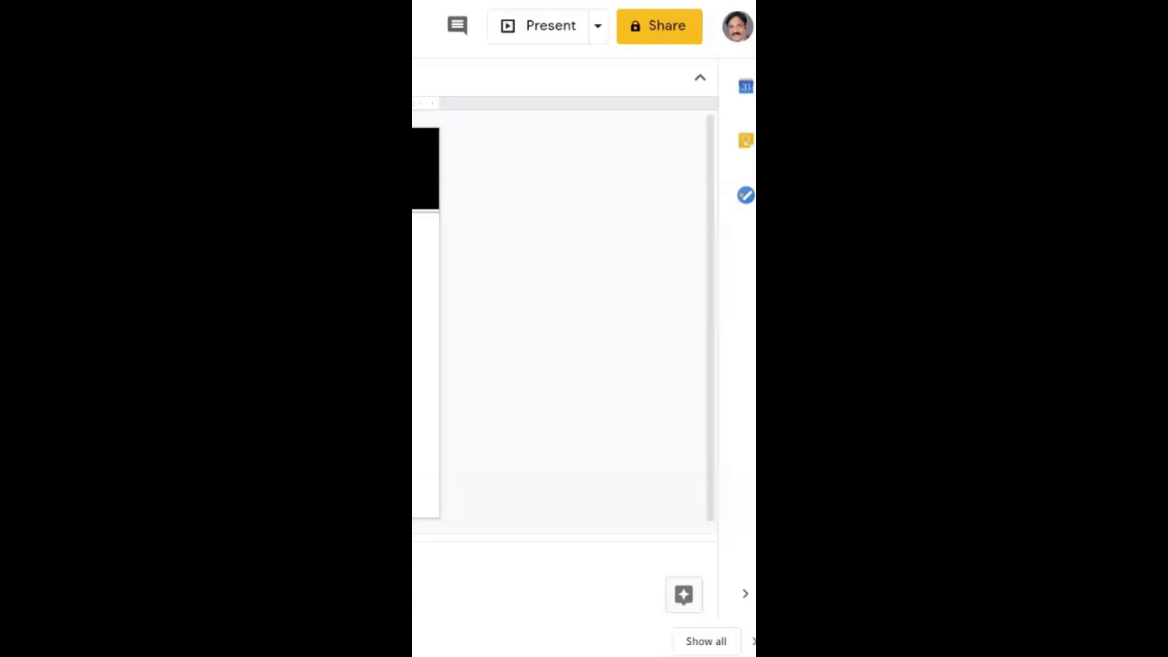
pyautogui.hotkey('ctrl', 'Tab')
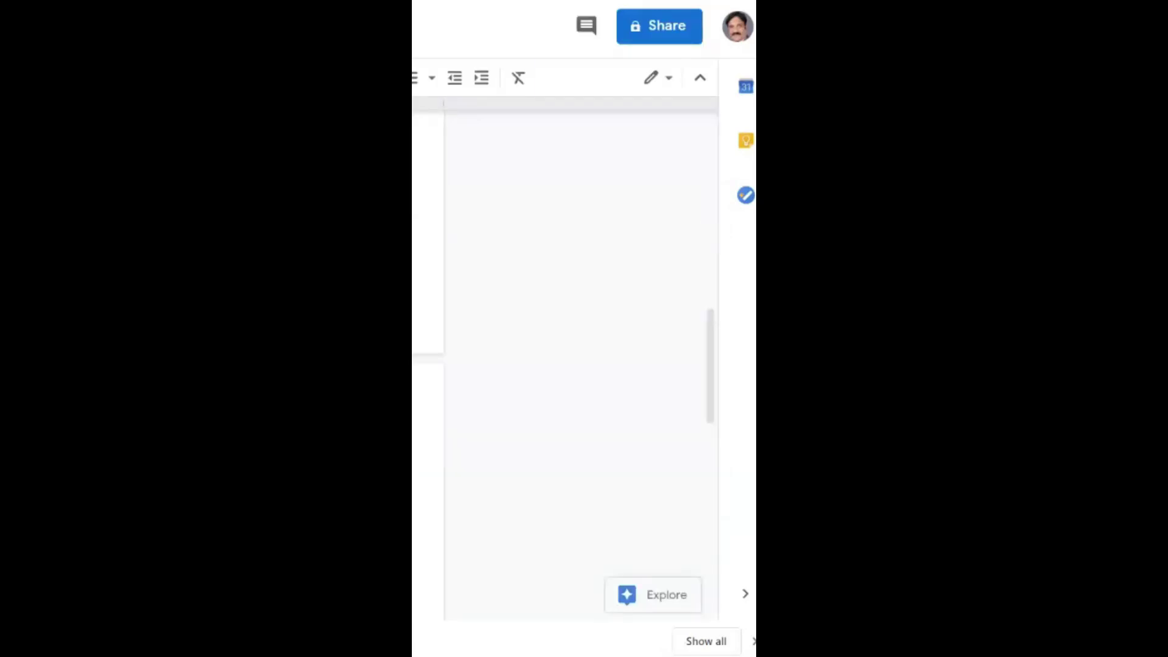
pyautogui.hotkey('ctrl', 'v')
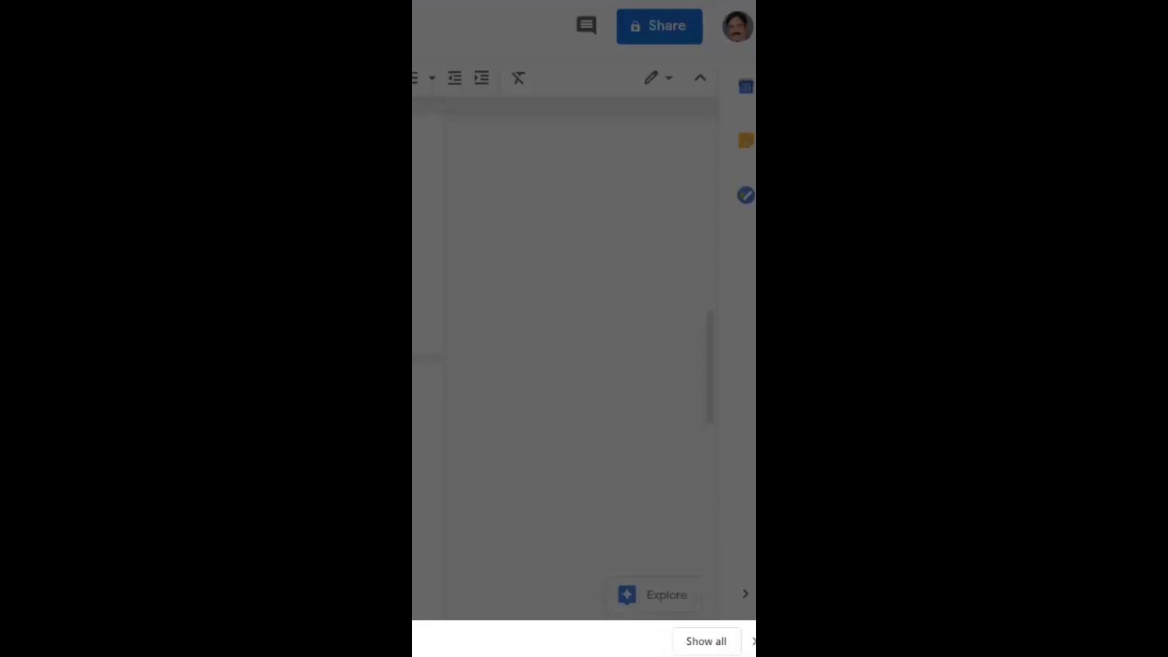
pyautogui.press('Return')
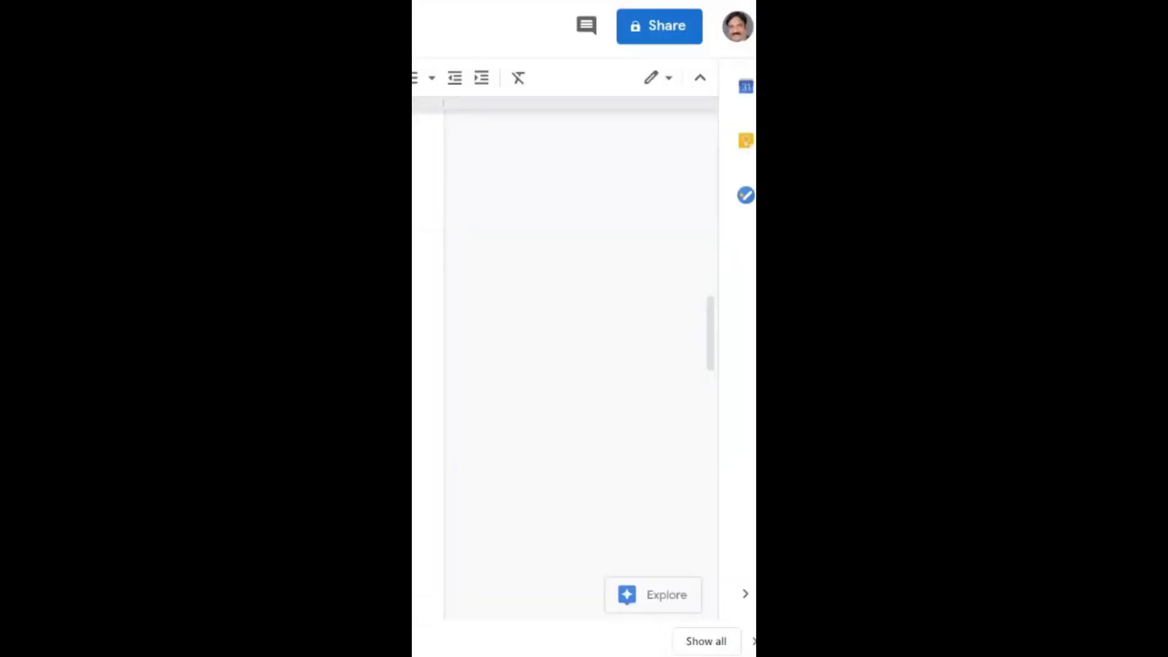
# Change the title of the "Topics" slide in the source presentation to "Top features of Google Doc".
pyautogui.hotkey('ctrl', 'Tab')
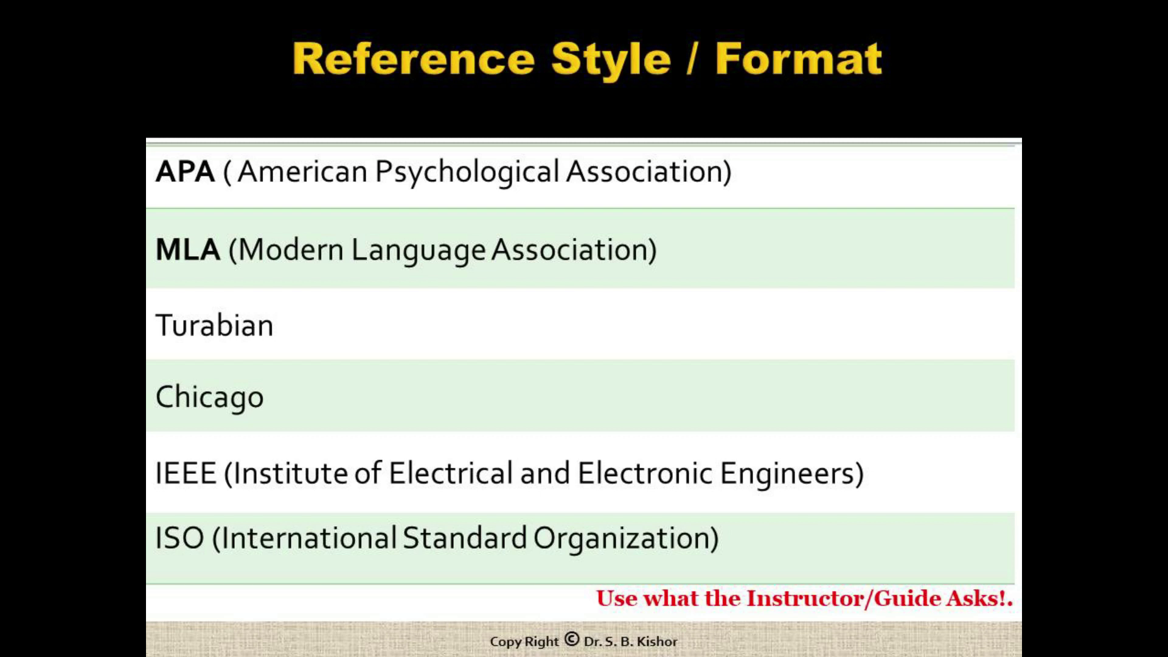
pyautogui.press('Right')
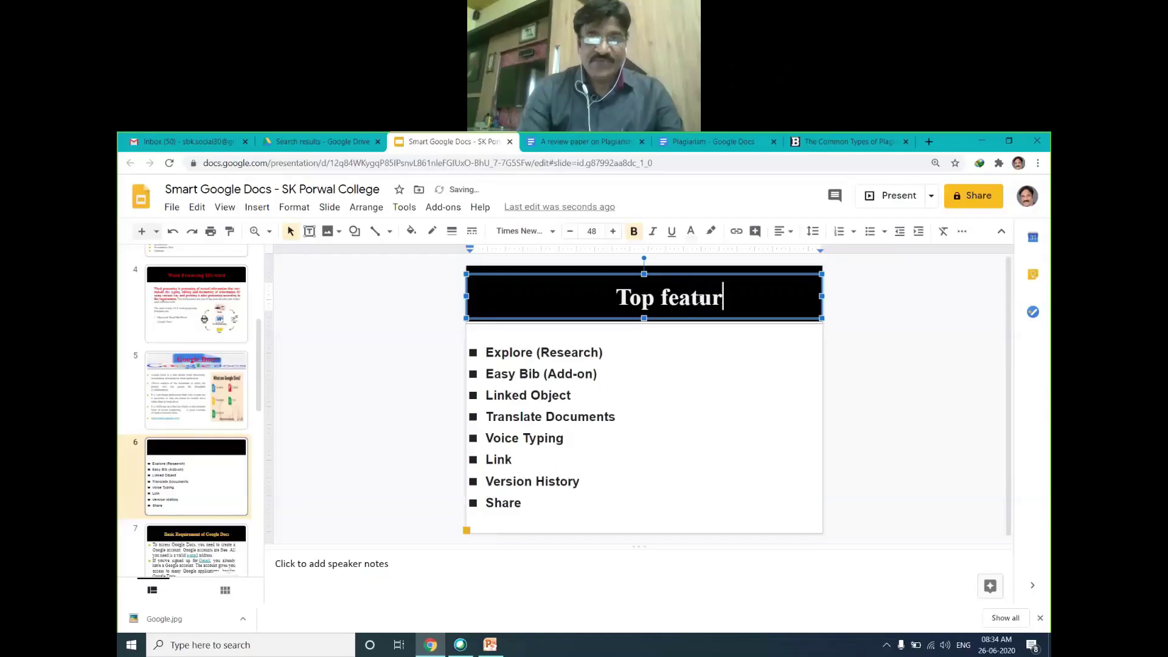
pyautogui.write('es of G')
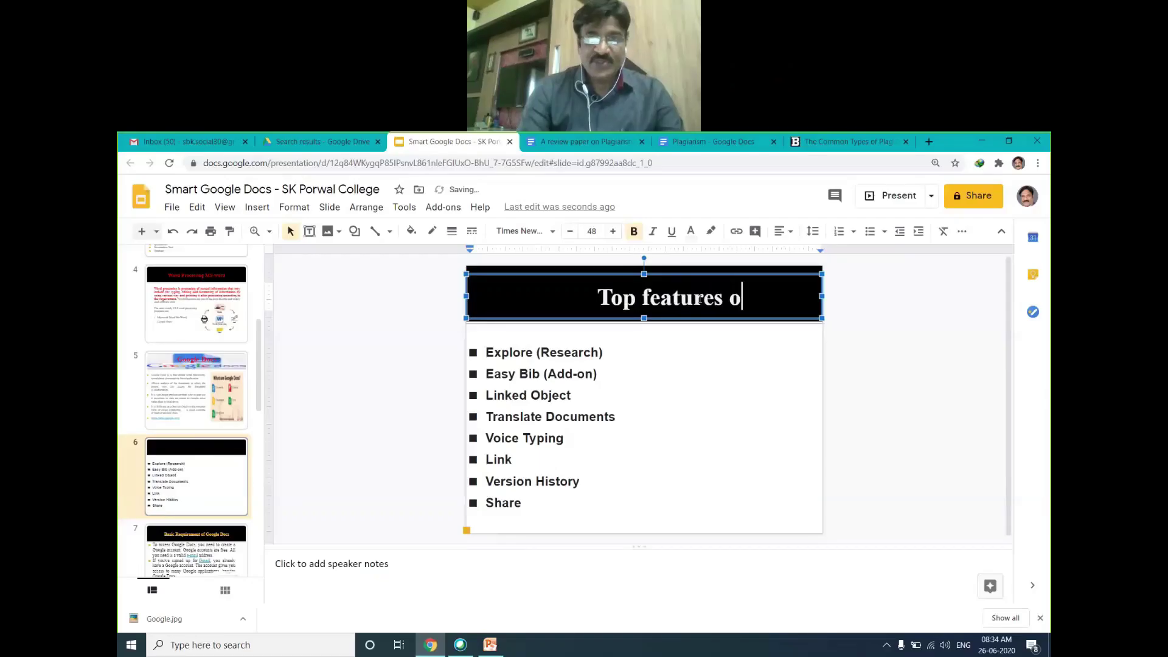
pyautogui.write('Doc')
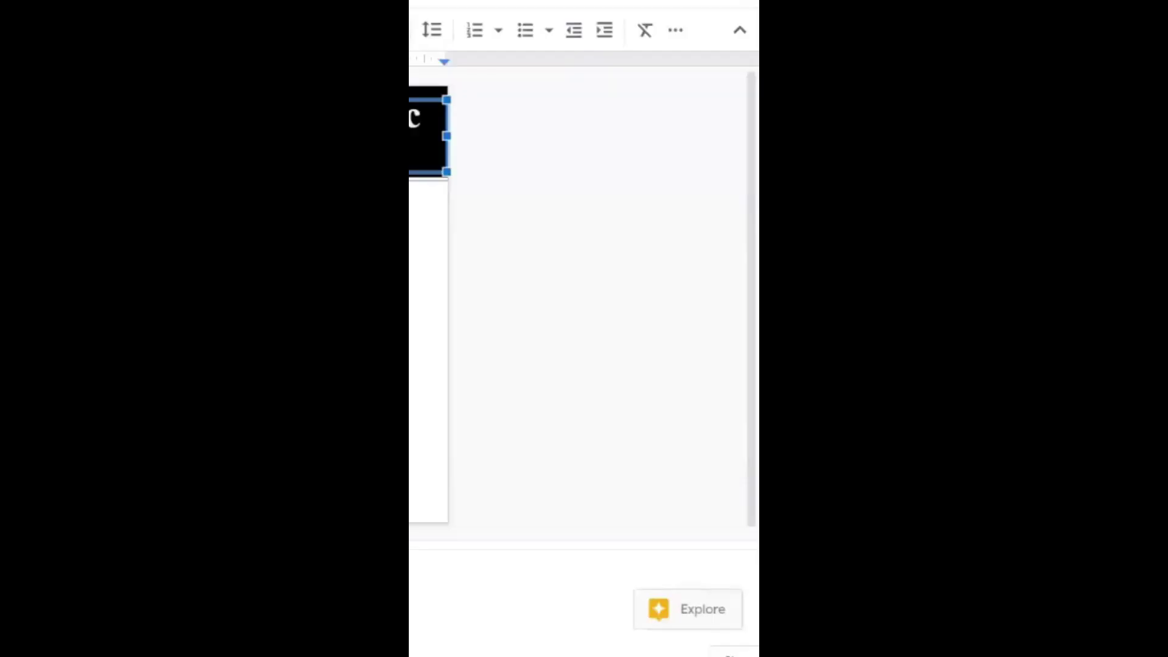
pyautogui.press('Escape')
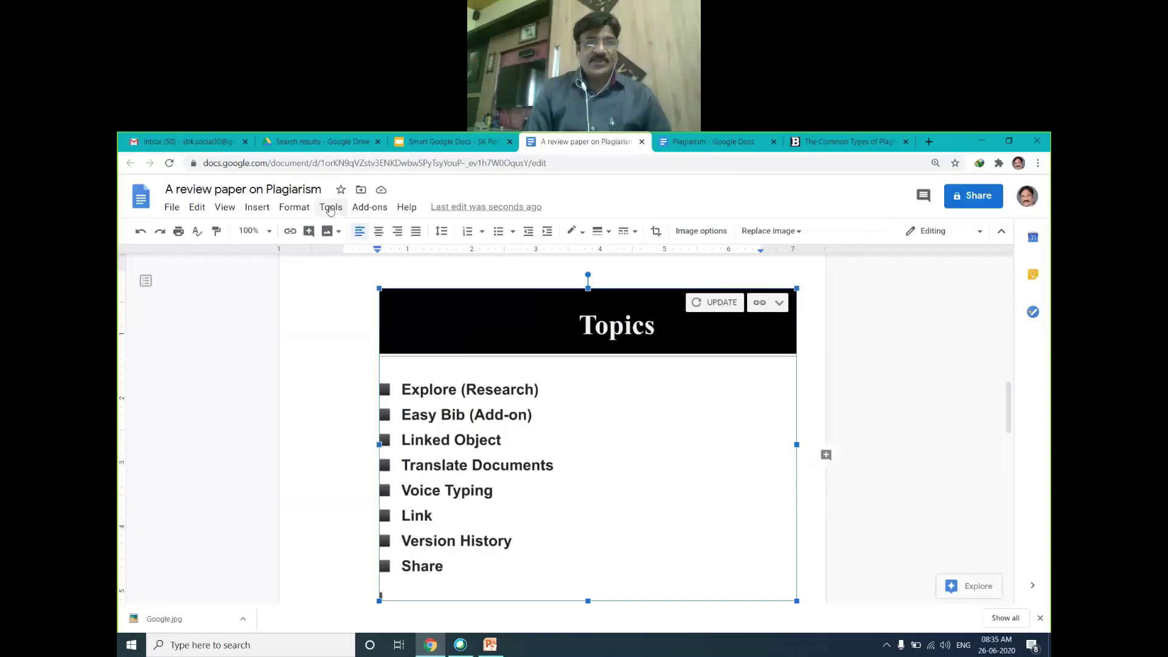
# Review the linked objects in the review paper and update all of them from their source.
pyautogui.click(331, 207)
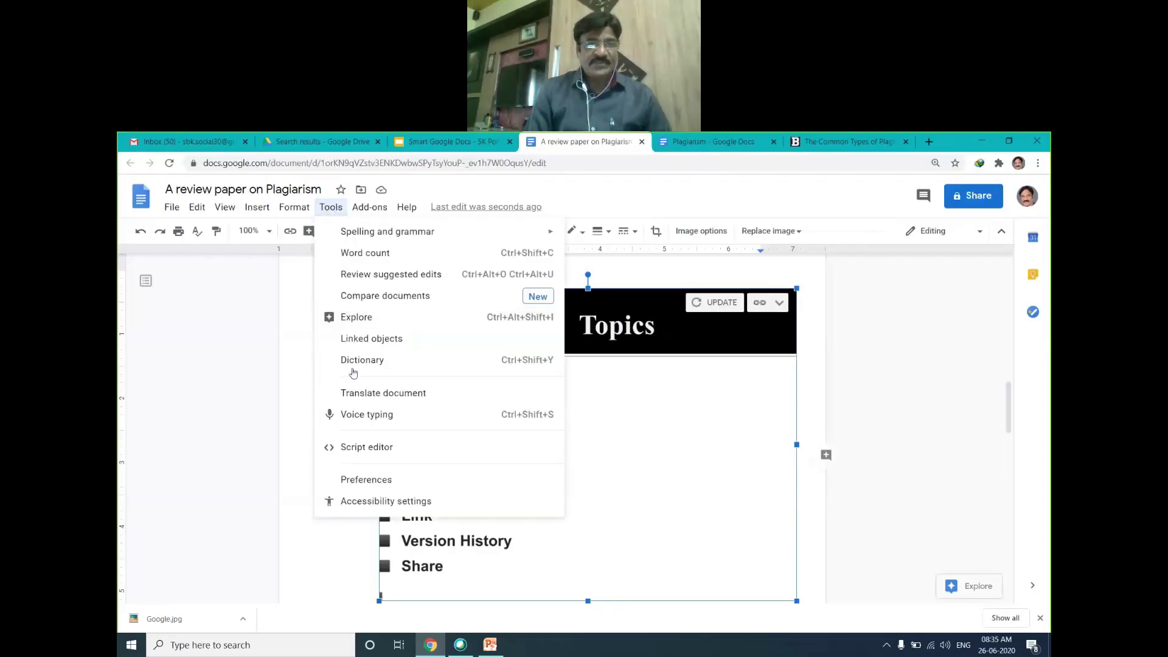
pyautogui.click(368, 338)
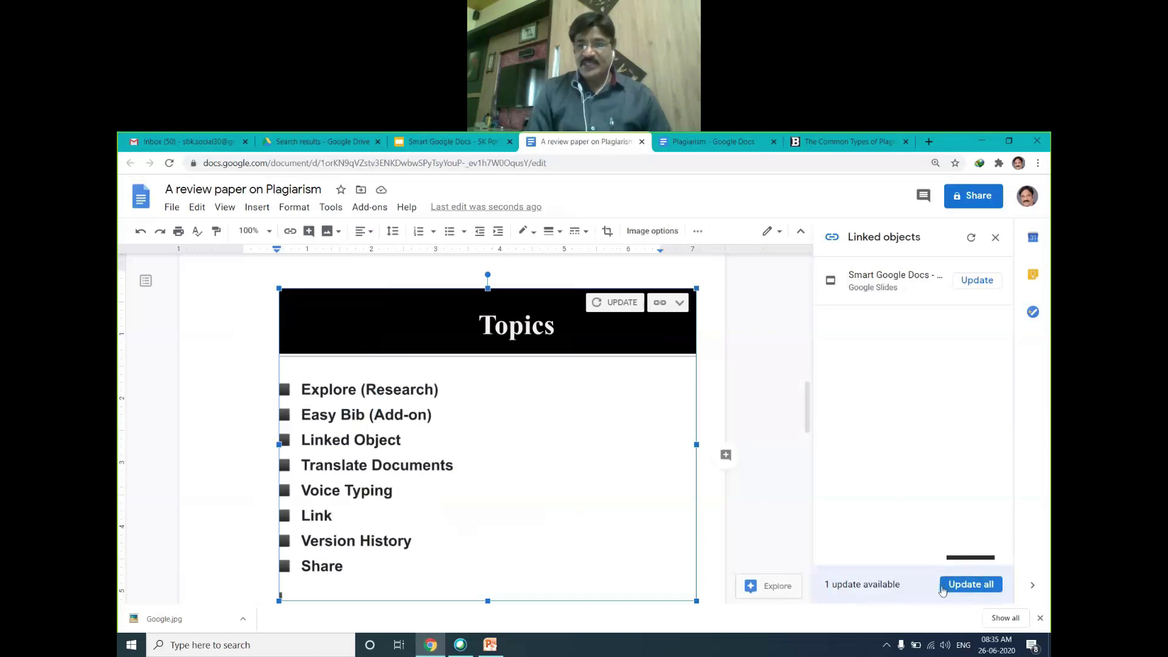
pyautogui.click(942, 589)
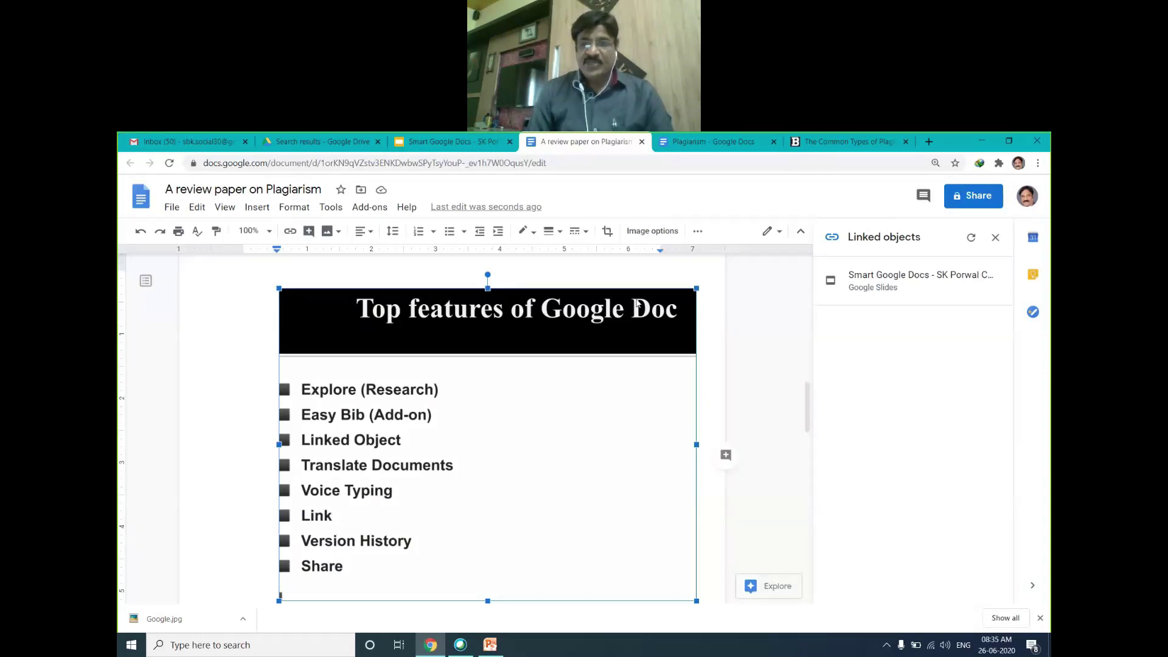
# Create a Hindi translation of the review paper under the title "Translated copy of A review paper on Plagiarism".
pyautogui.click(331, 207)
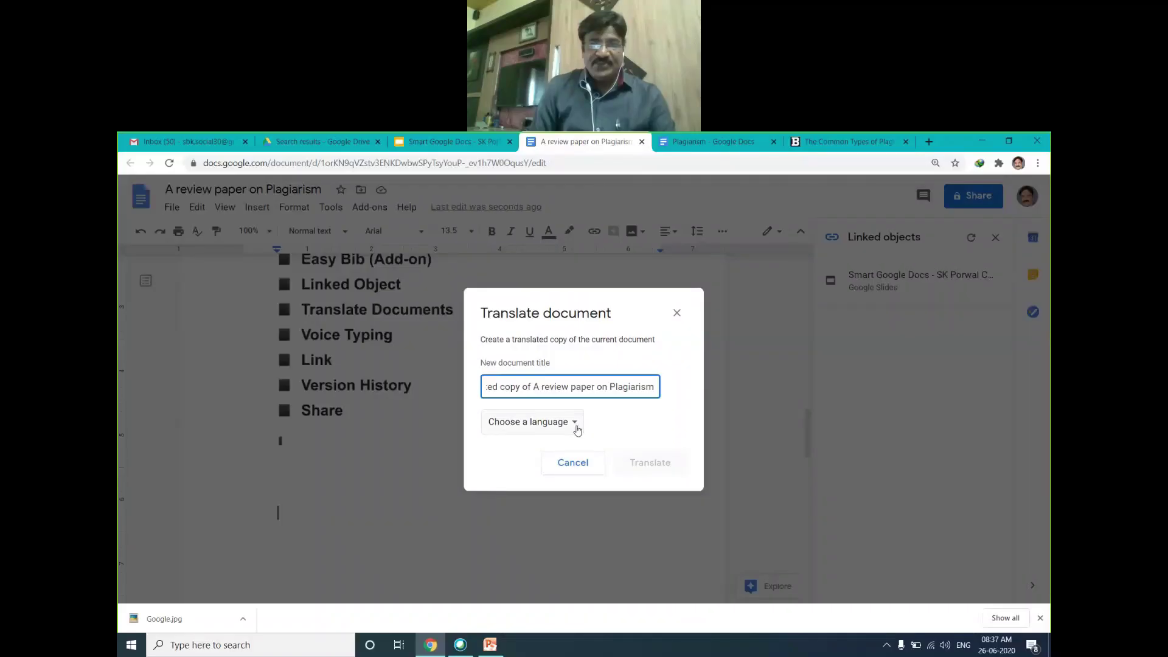
pyautogui.click(577, 430)
pyautogui.scroll(-2, 544, 529)
pyautogui.scroll(-6, 544, 528)
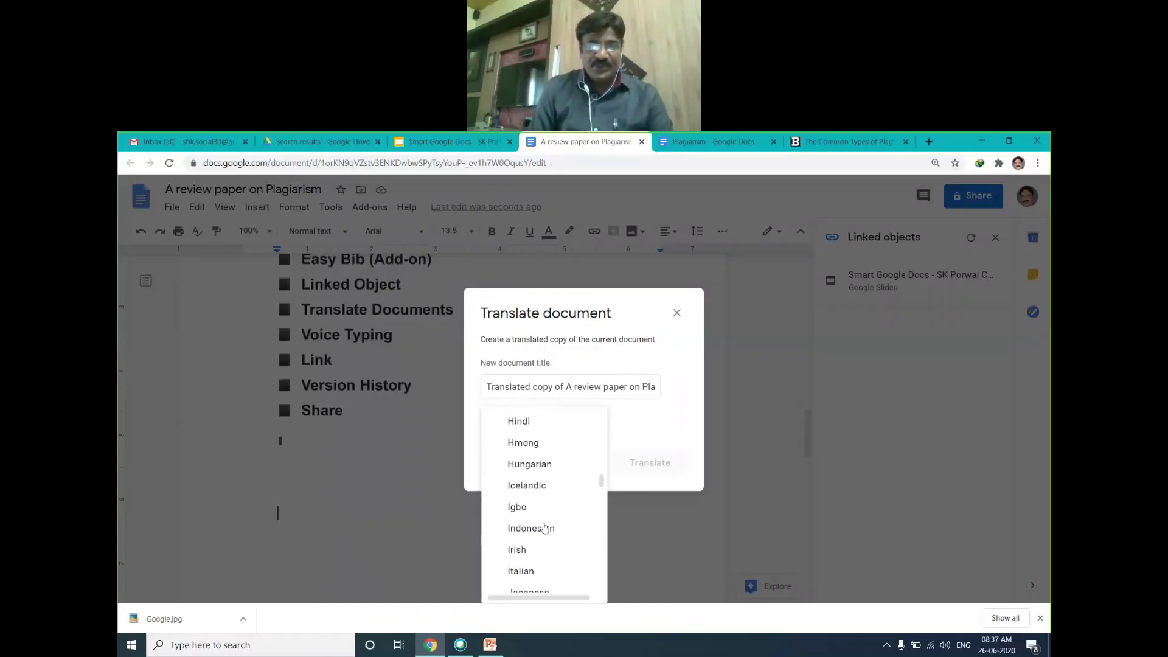
pyautogui.scroll(-4, 543, 527)
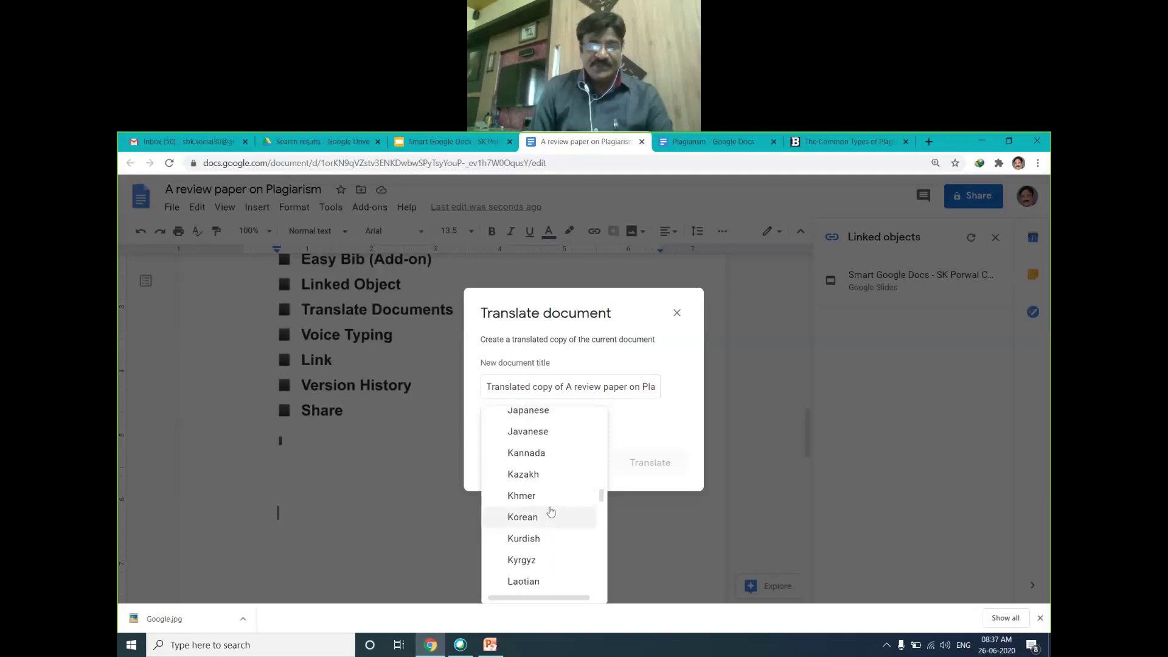
pyautogui.scroll(10, 554, 507)
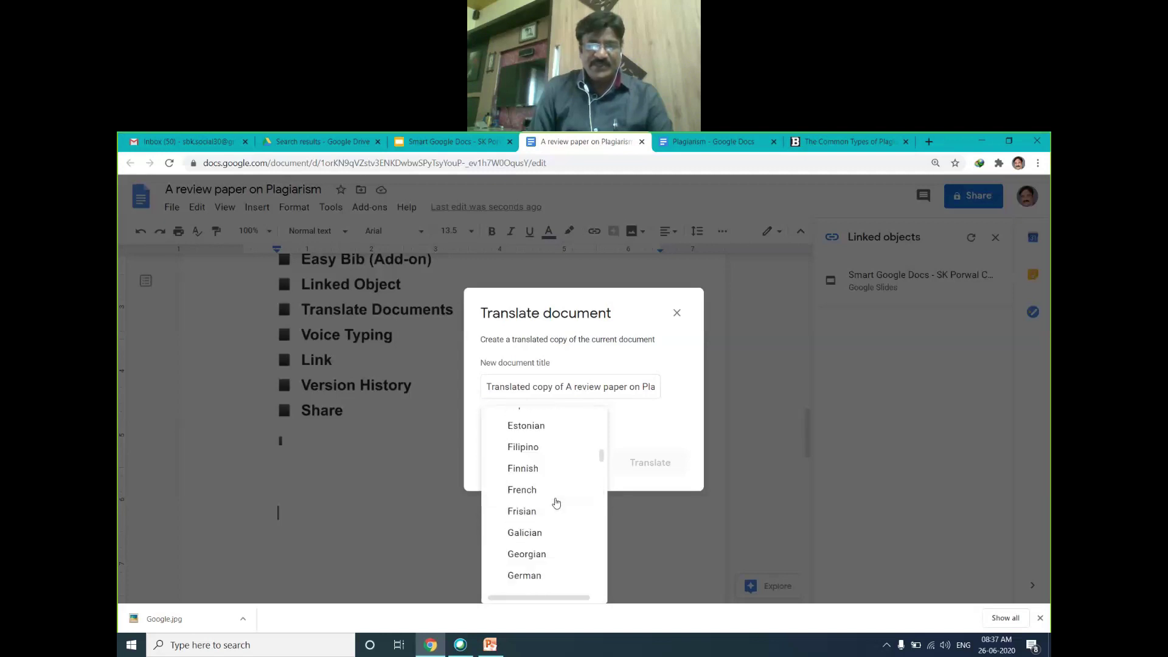
pyautogui.scroll(-2, 555, 502)
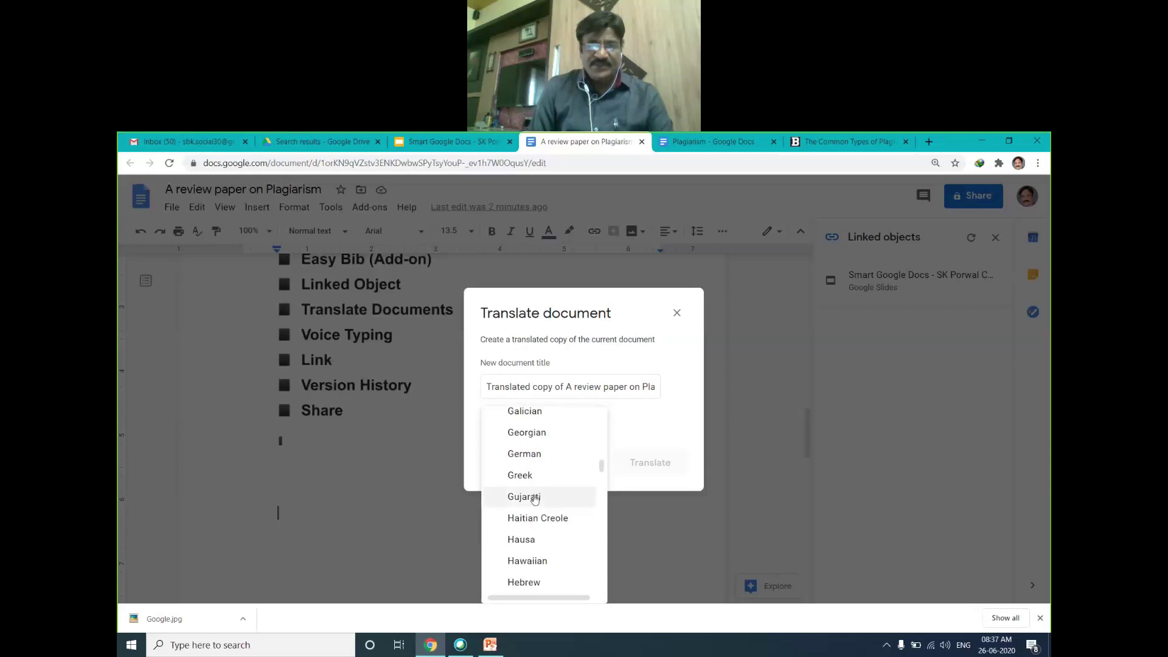
pyautogui.scroll(-1, 548, 530)
pyautogui.scroll(-2, 551, 539)
pyautogui.scroll(-3, 552, 530)
pyautogui.scroll(13, 555, 514)
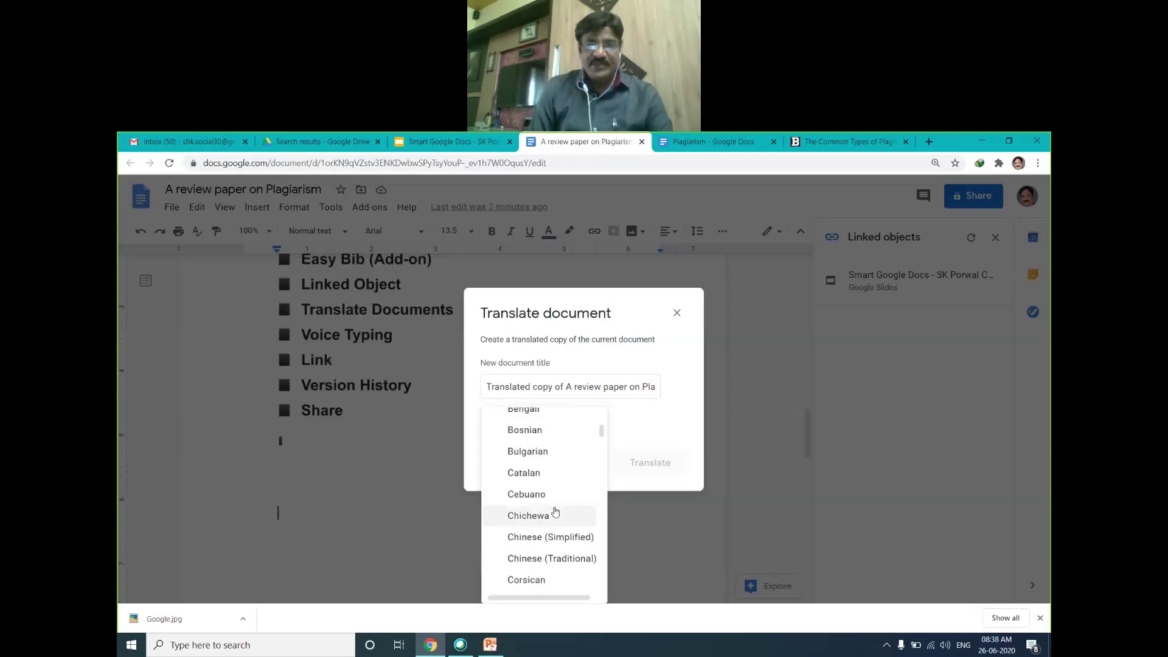
pyautogui.scroll(-4, 555, 496)
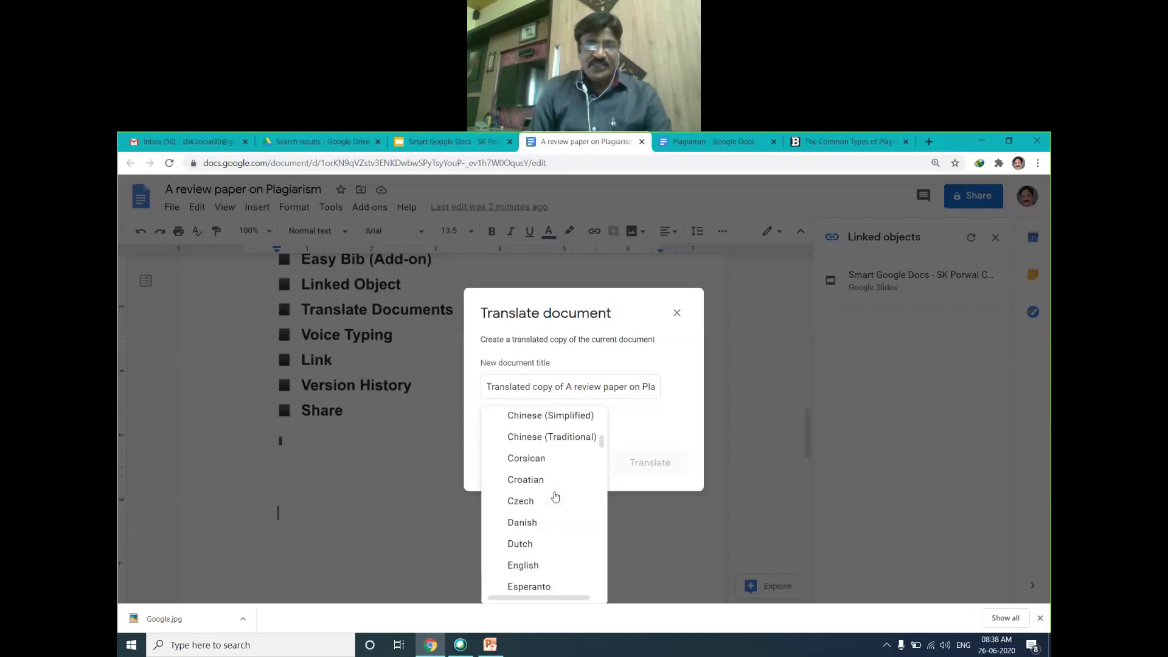
pyautogui.scroll(-5, 555, 499)
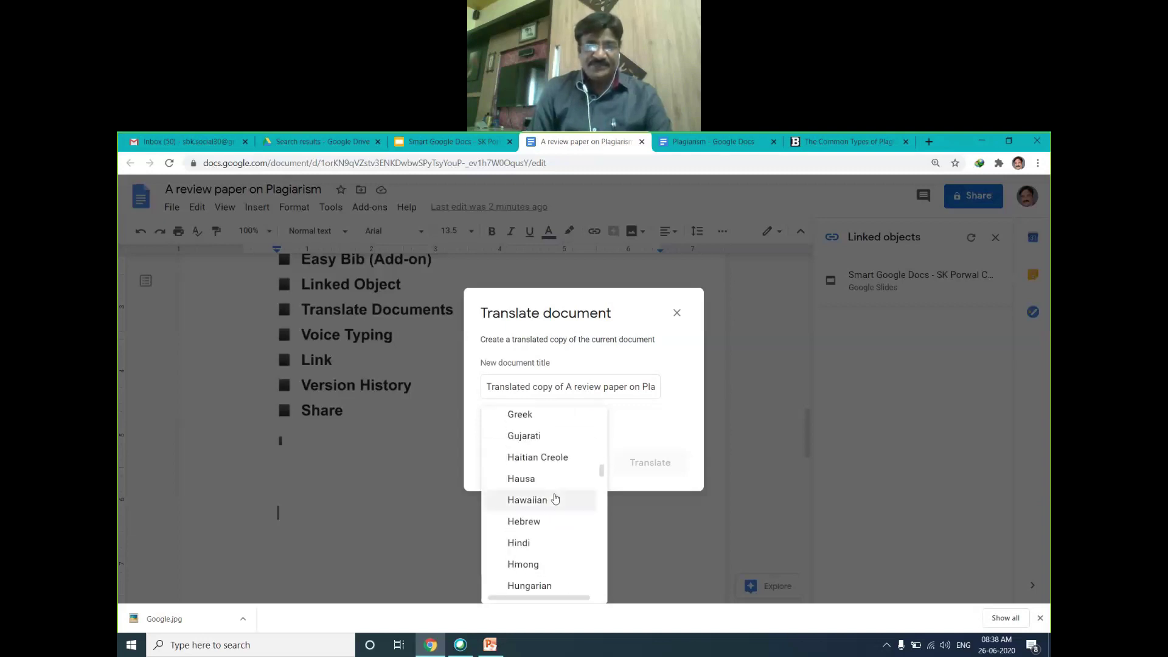
pyautogui.click(526, 485)
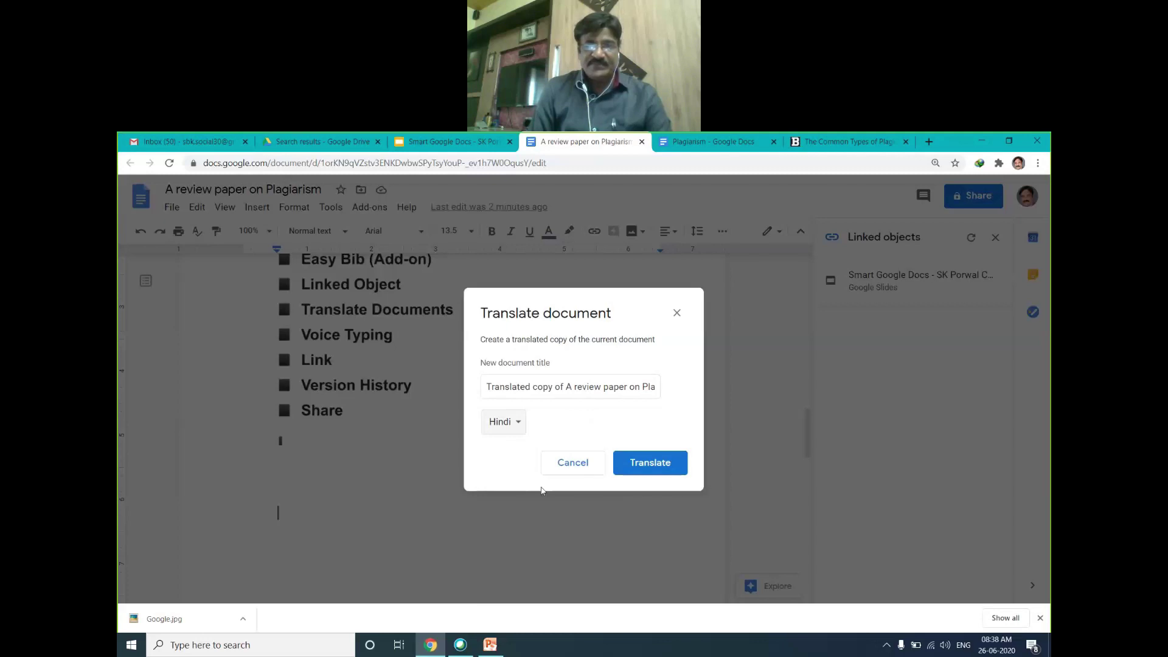
pyautogui.click(635, 466)
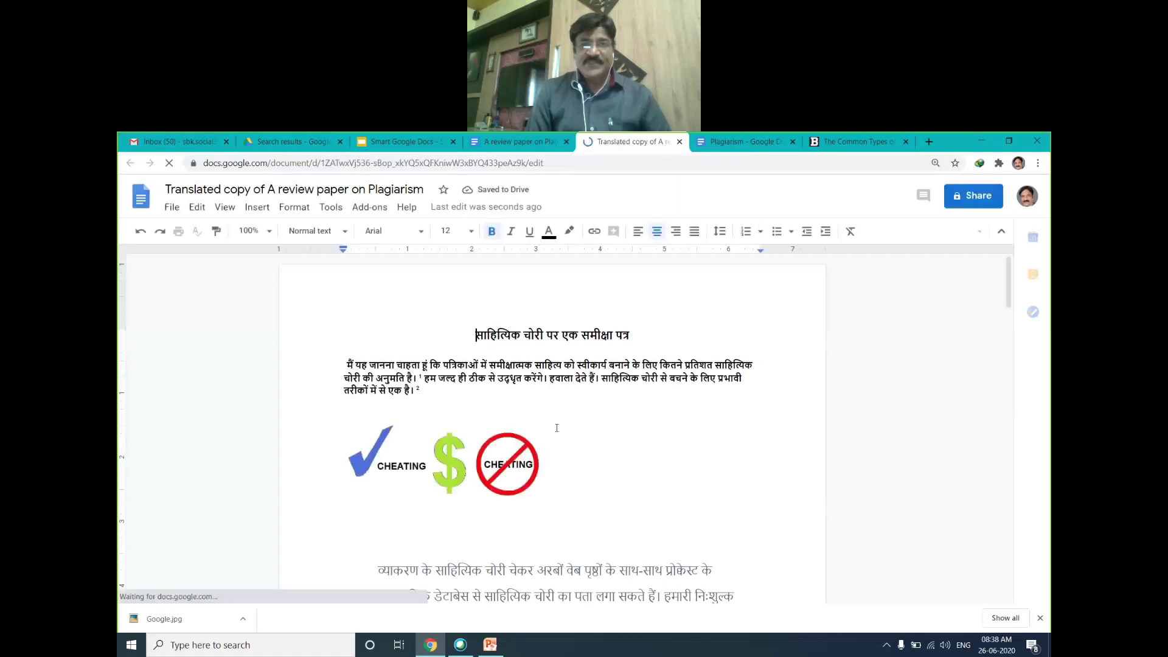
# Look through the Hindi copy from the title to the linked slide, checking body text and footnotes, and return to the beginning.
pyautogui.scroll(-2, 566, 437)
pyautogui.scroll(-5, 566, 436)
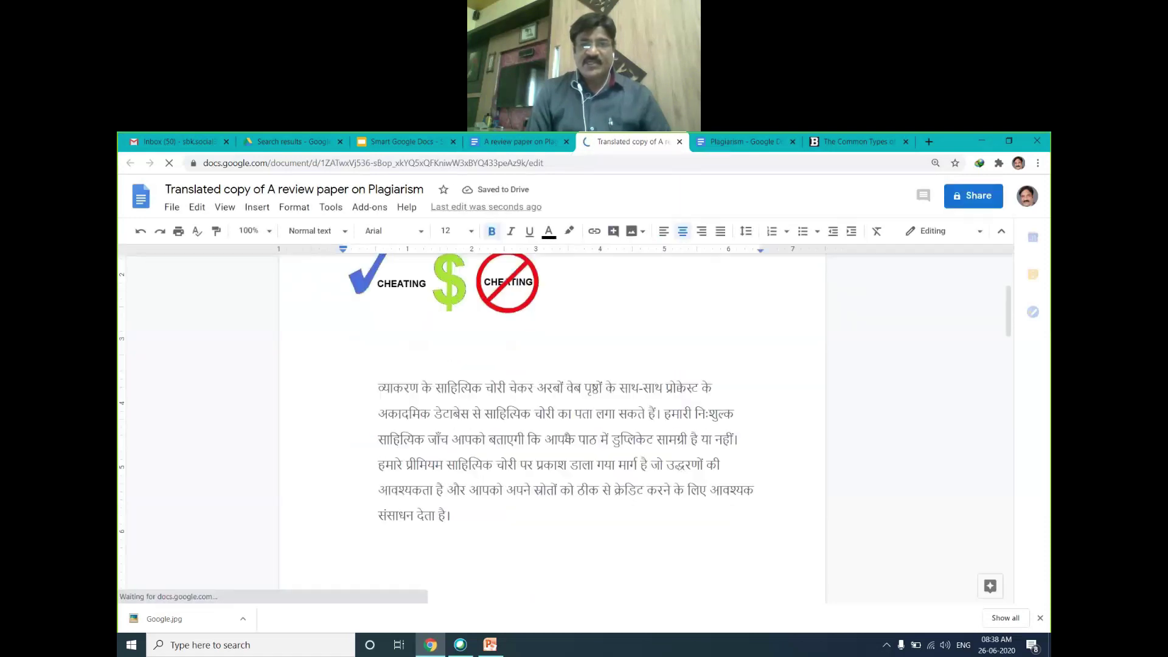
pyautogui.scroll(-6, 565, 439)
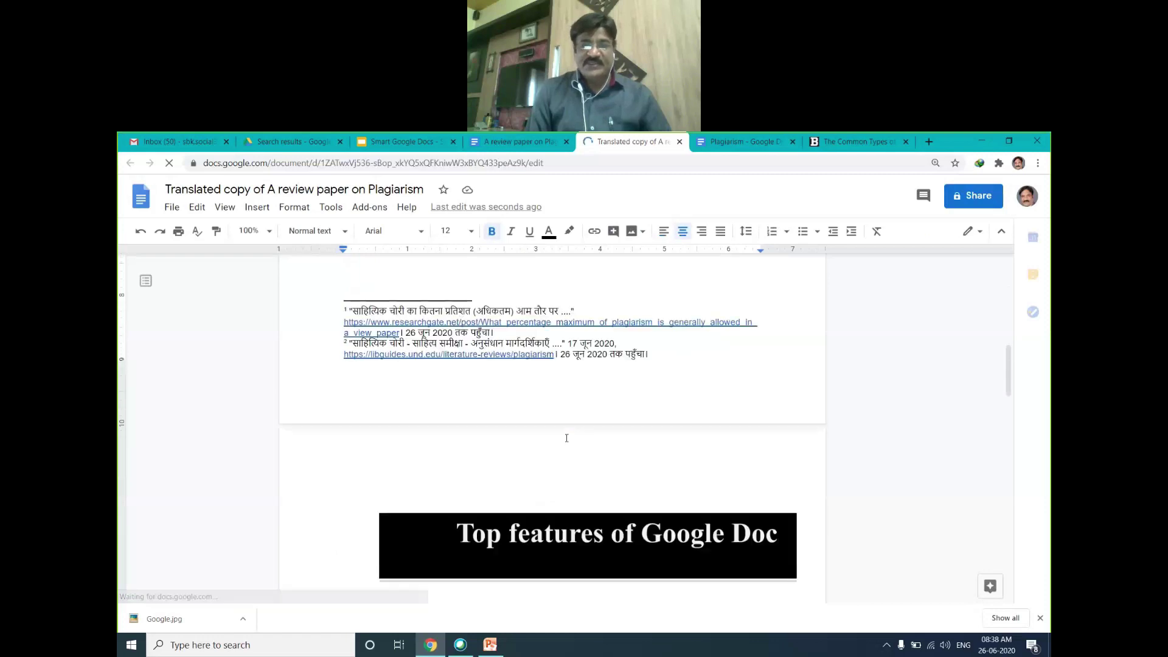
pyautogui.scroll(3, 566, 438)
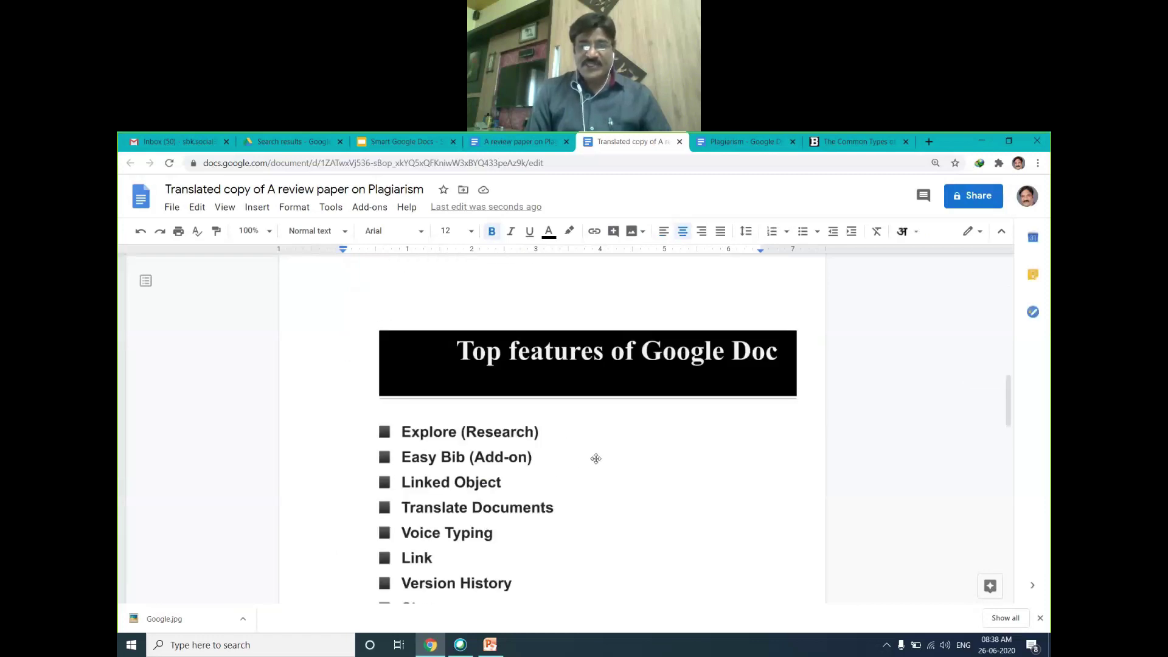
pyautogui.scroll(5, 597, 460)
pyautogui.scroll(6, 597, 460)
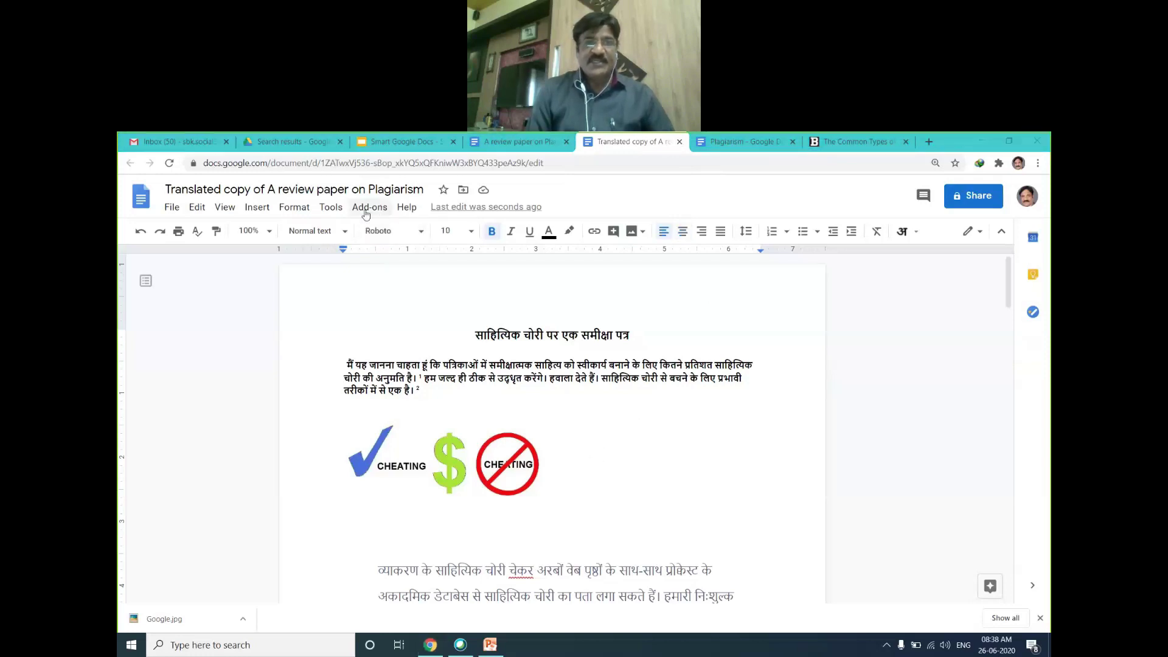
# Translate the Hindi copy into Marathi as a new document, keeping the suggested title.
pyautogui.click(331, 209)
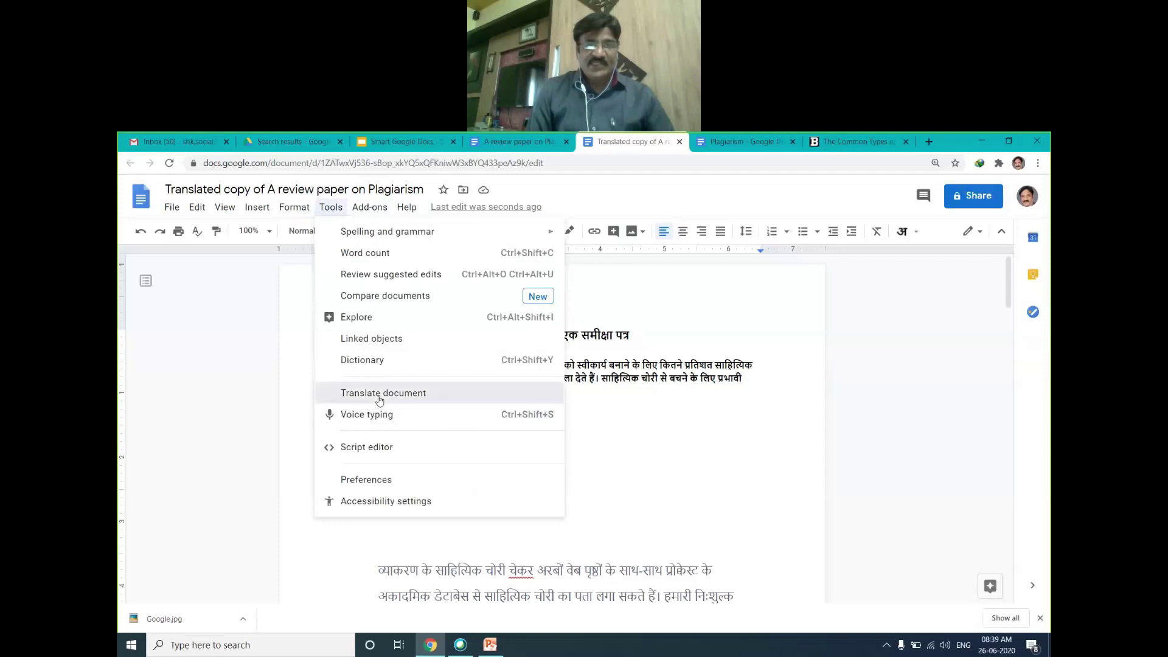
pyautogui.click(378, 394)
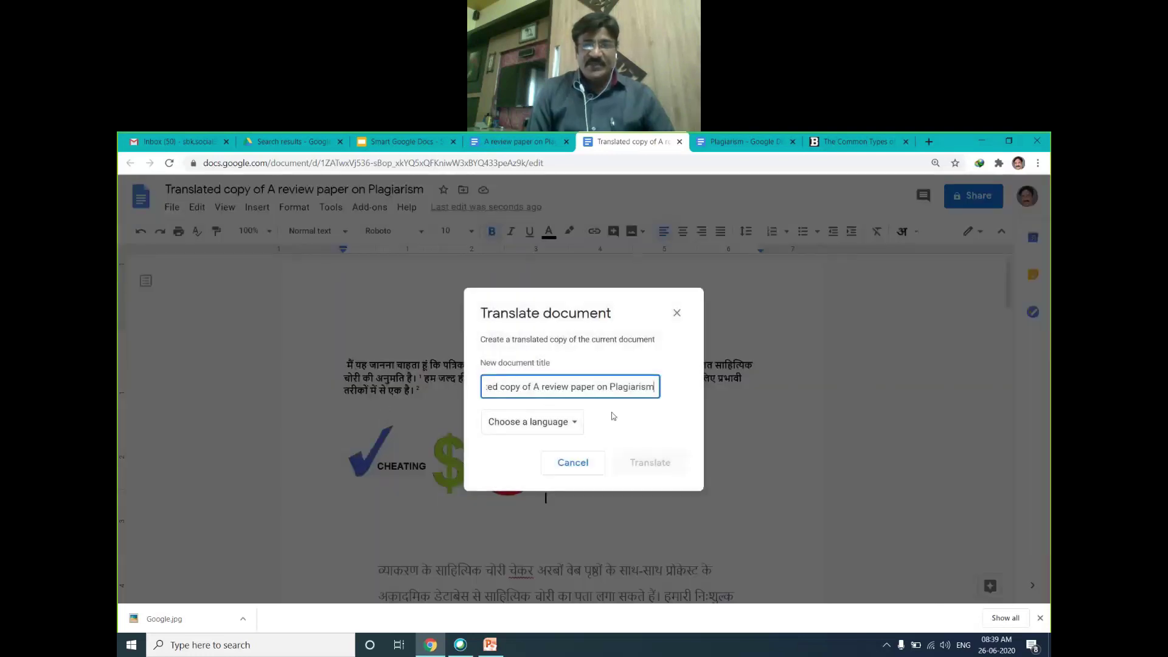
pyautogui.click(575, 423)
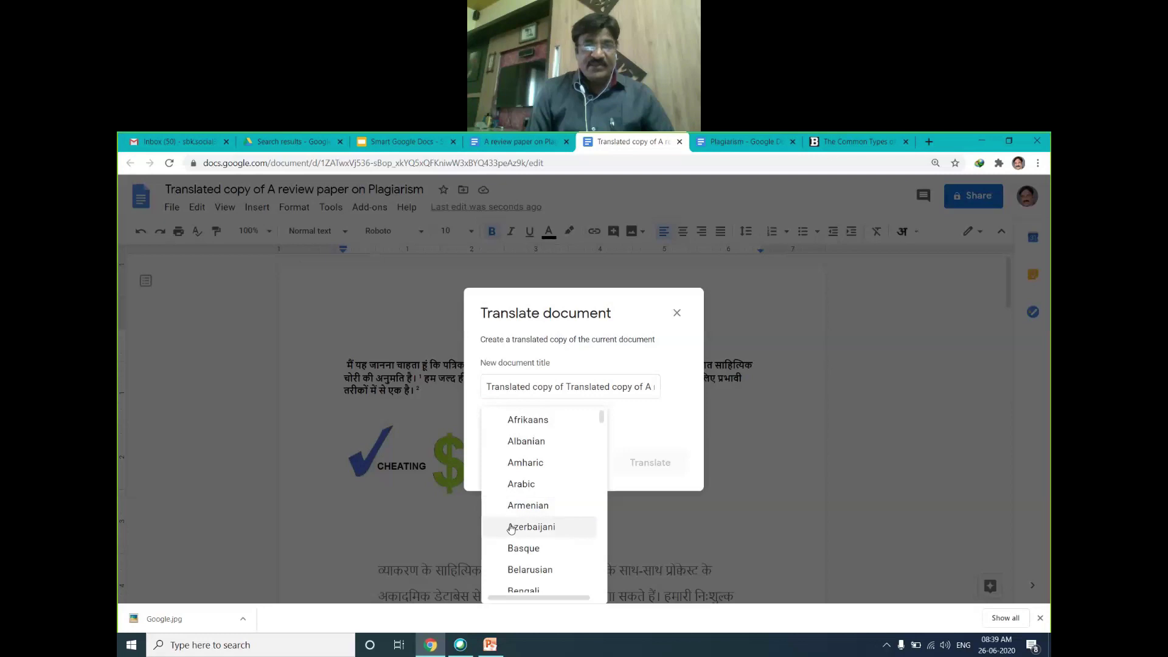
pyautogui.scroll(-3, 530, 533)
pyautogui.scroll(-6, 529, 533)
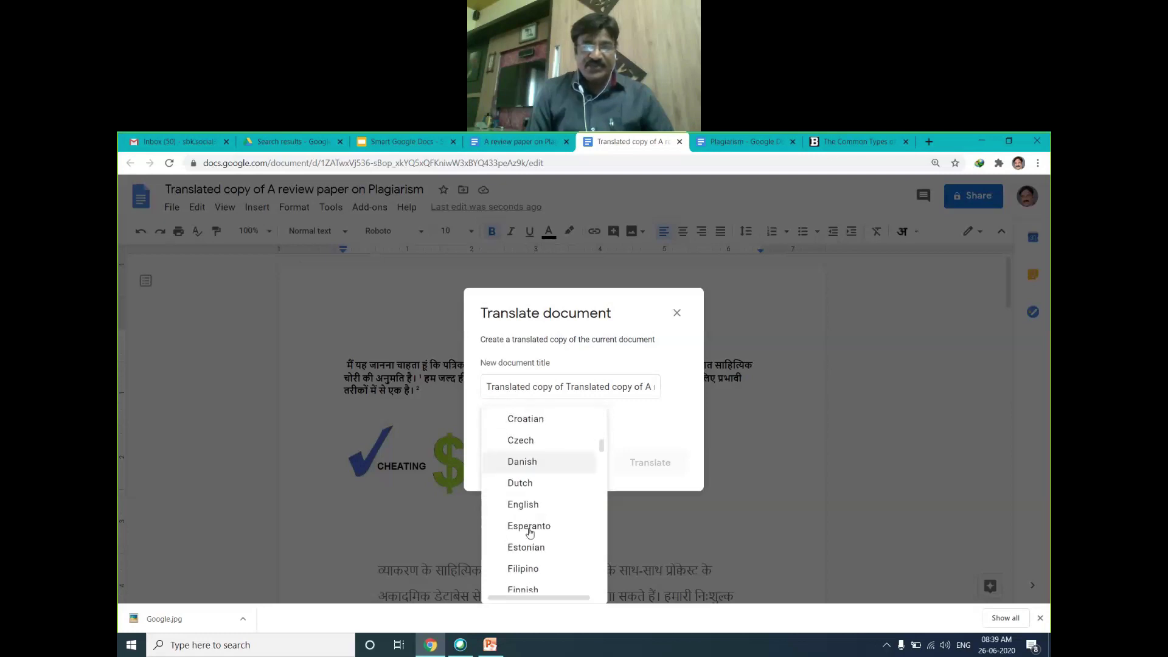
pyautogui.scroll(-8, 530, 533)
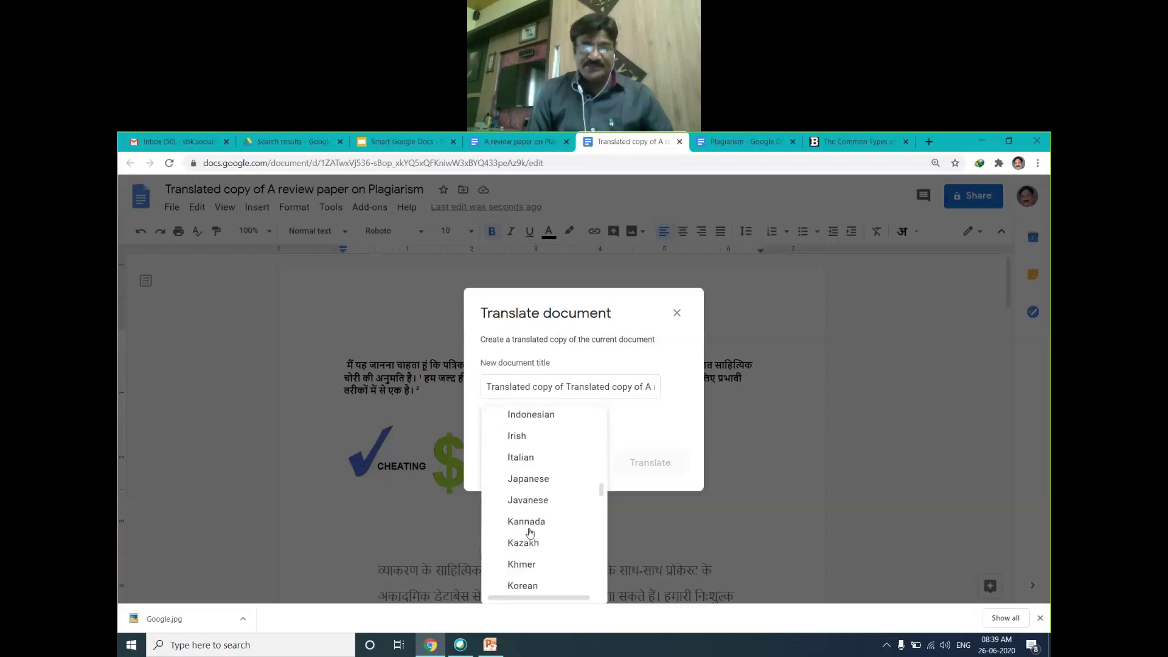
pyautogui.scroll(-2, 529, 533)
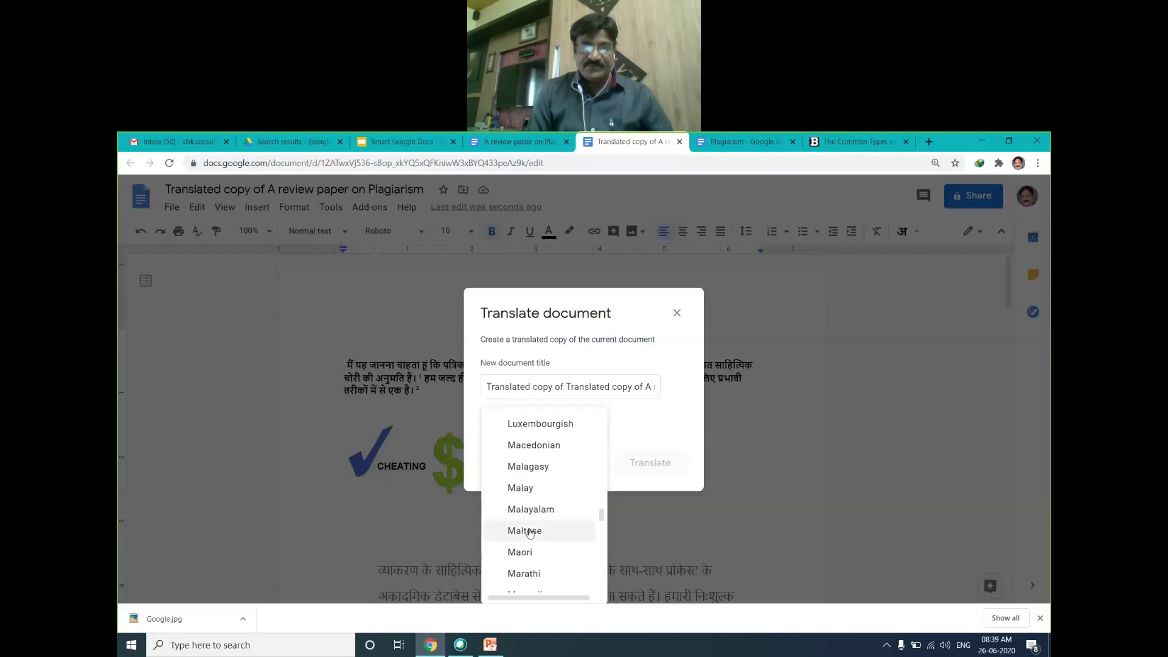
pyautogui.scroll(-1, 526, 513)
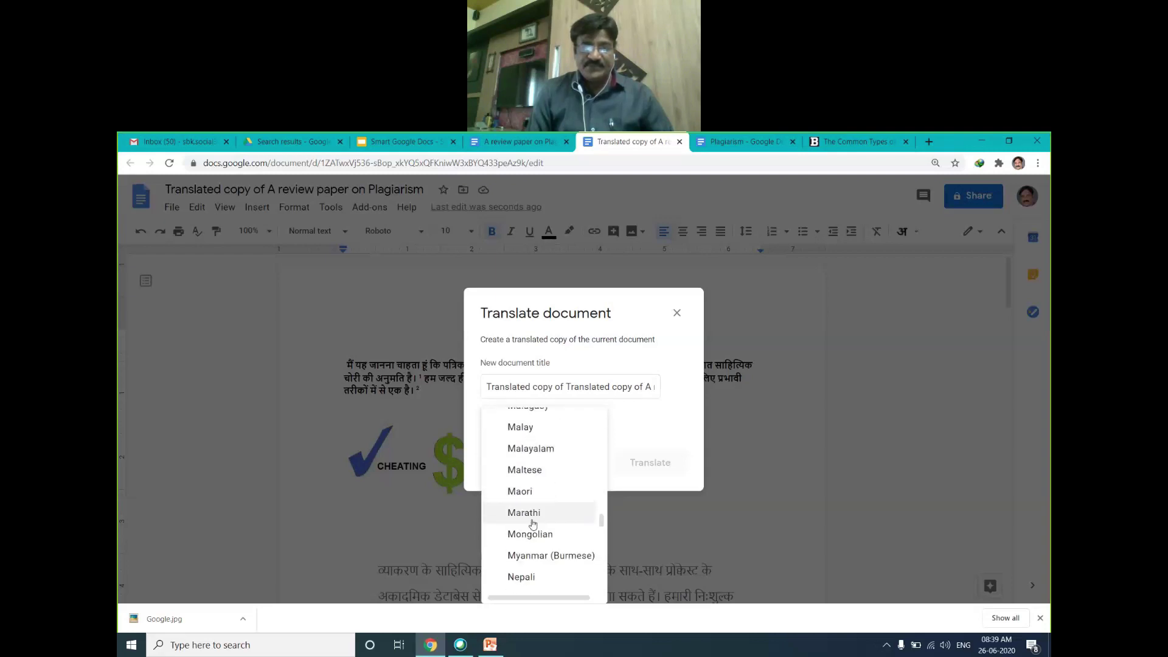
pyautogui.click(529, 518)
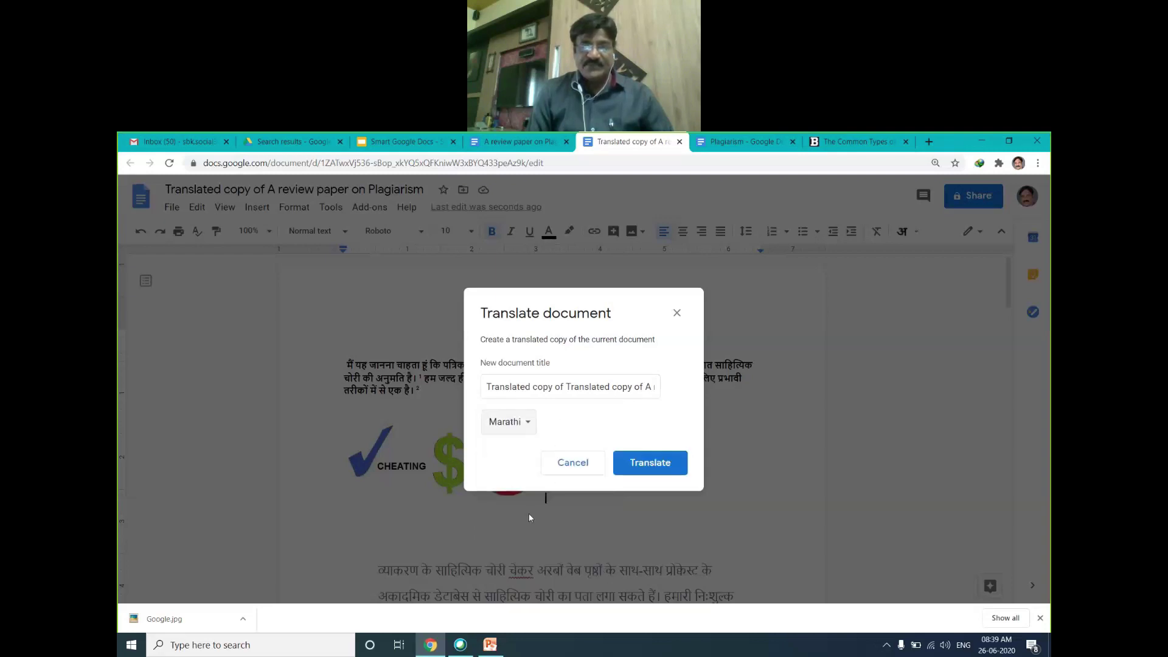
pyautogui.click(641, 463)
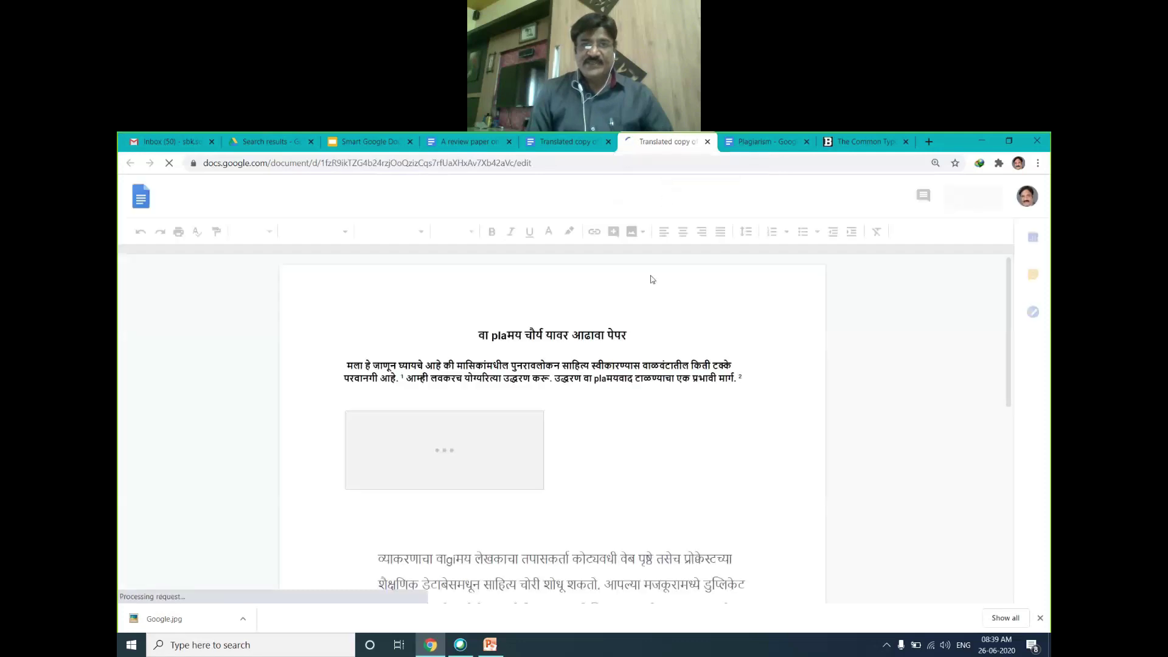
# Look over the Marathi translation's text and footnotes, and close both the Marathi and the Hindi copies.
pyautogui.scroll(-8, 587, 412)
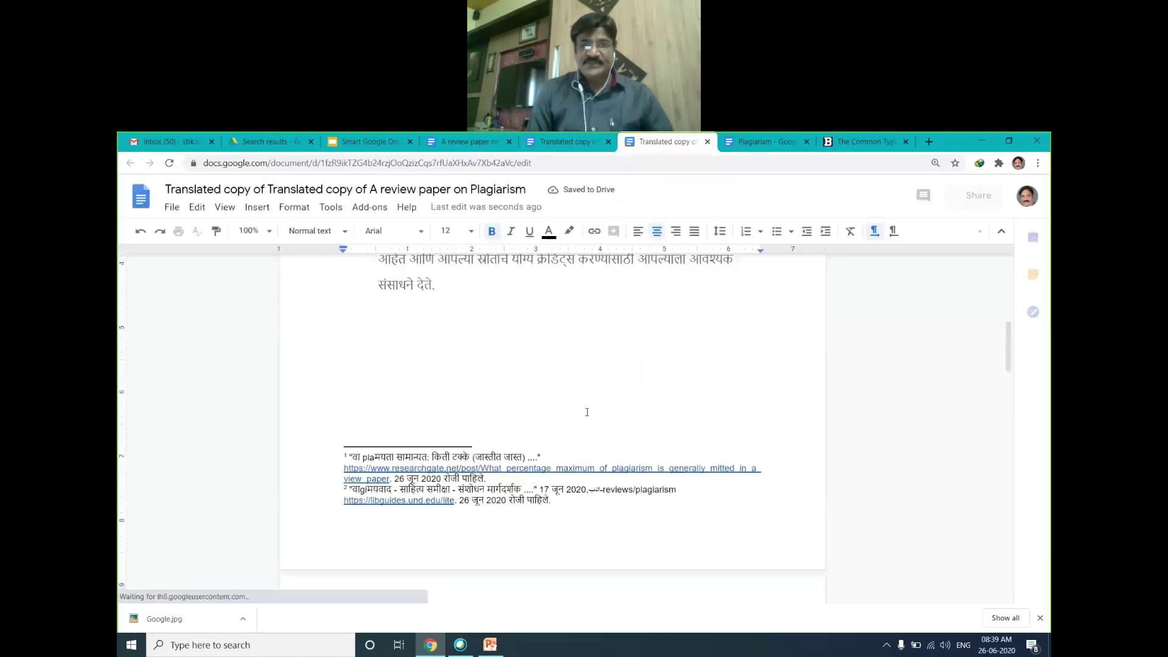
pyautogui.scroll(4, 646, 373)
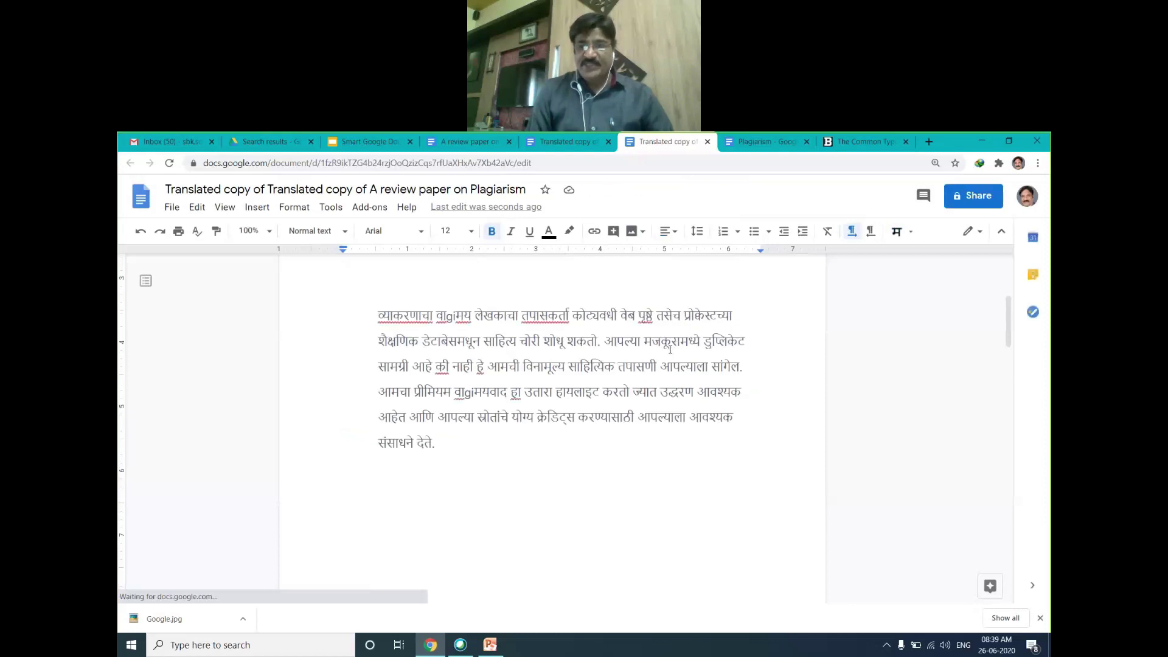
pyautogui.click(708, 143)
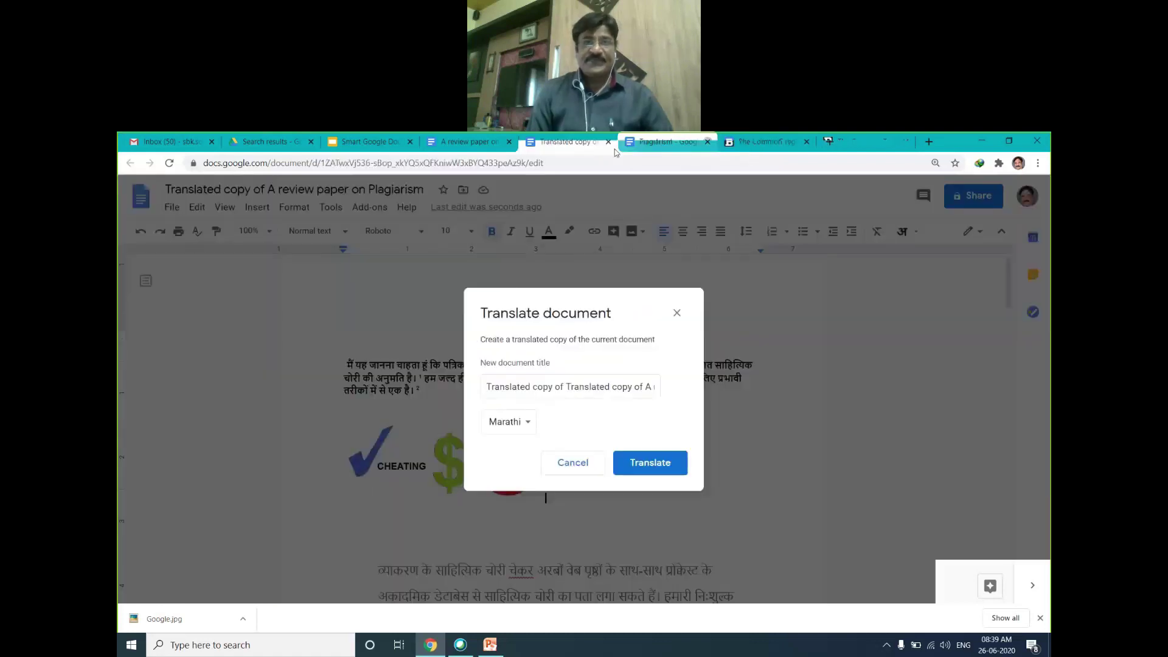
pyautogui.click(608, 142)
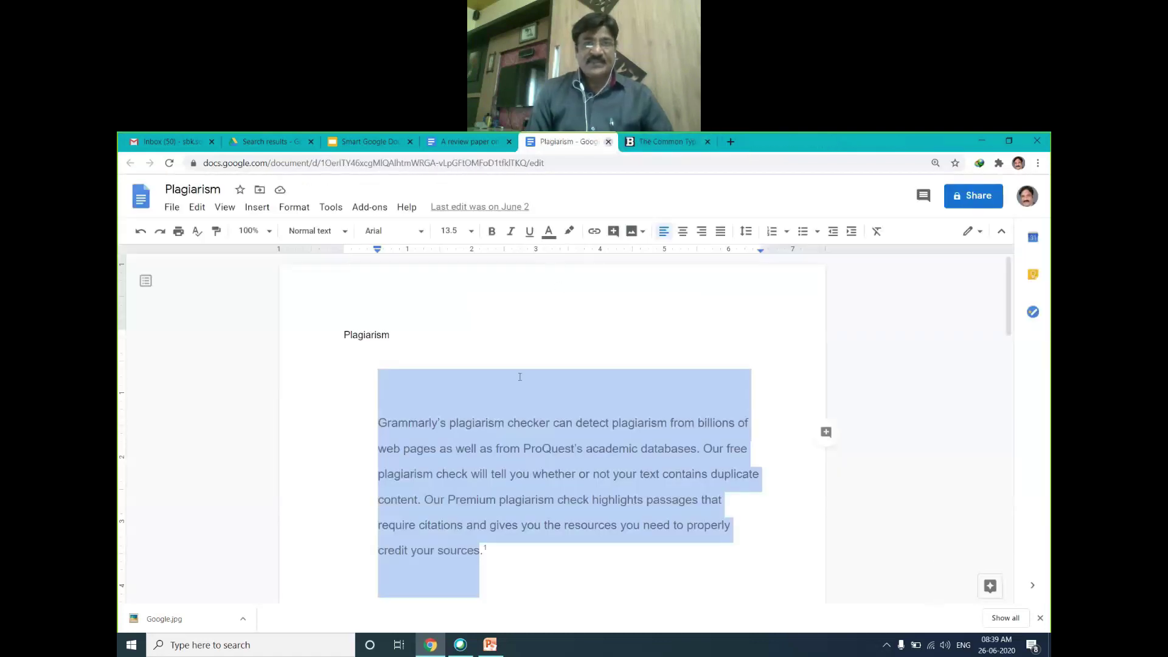
# Start voice typing on an empty page of the "Plagiarism" document, with English (US) as the dictation language.
pyautogui.press('Delete')
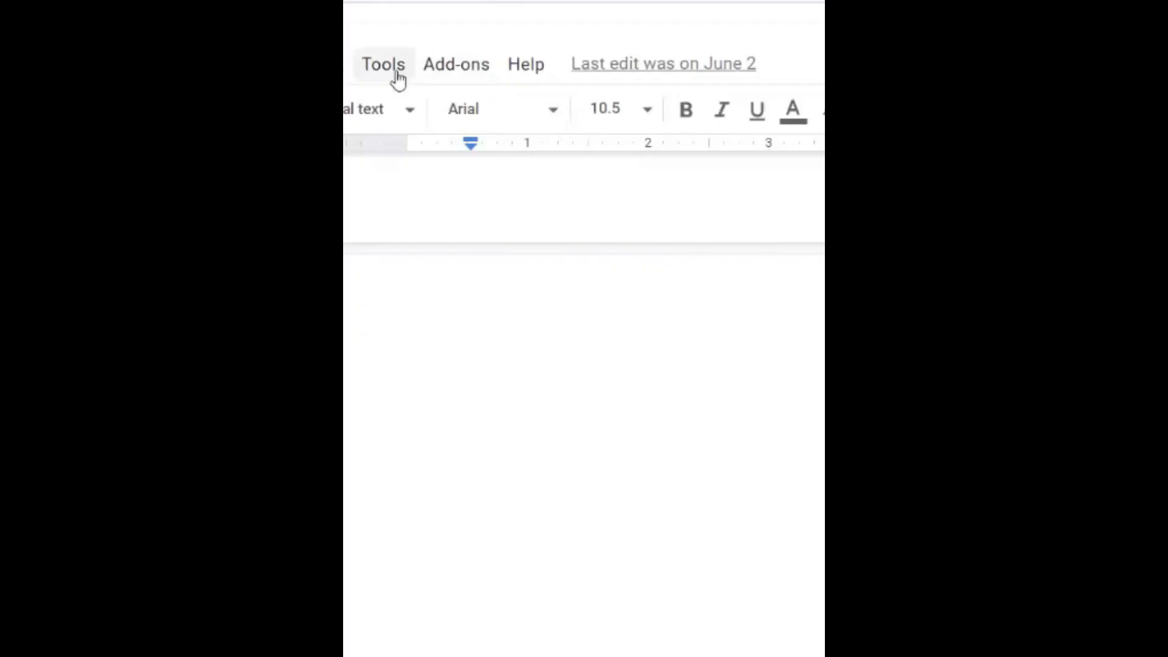
pyautogui.click(335, 211)
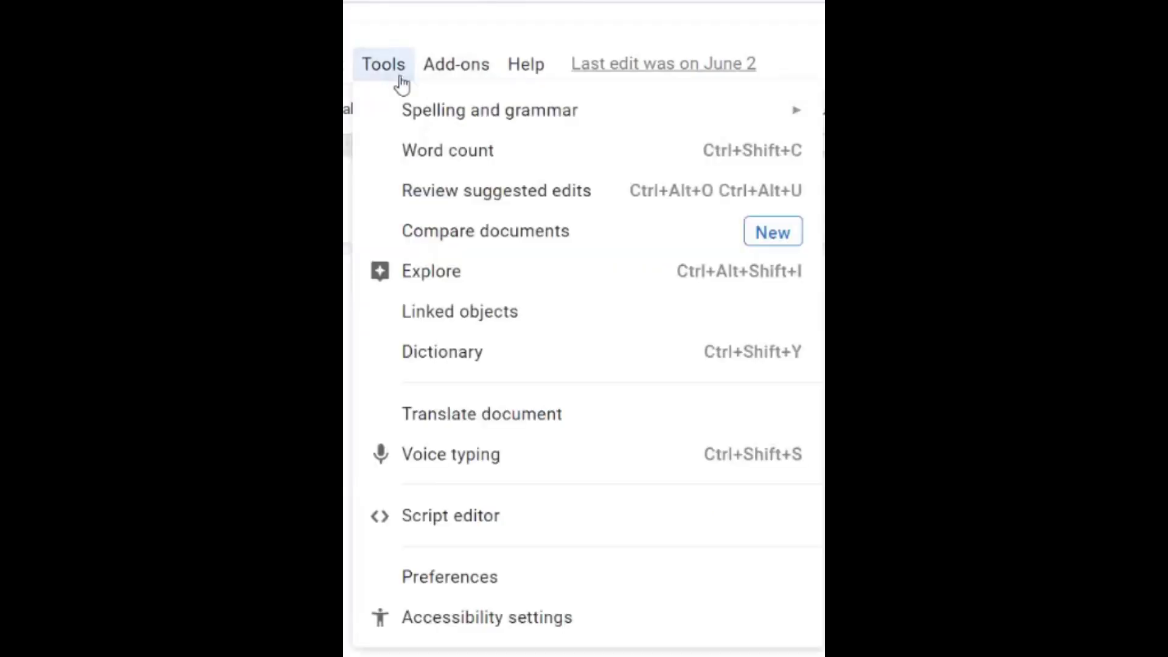
pyautogui.click(477, 466)
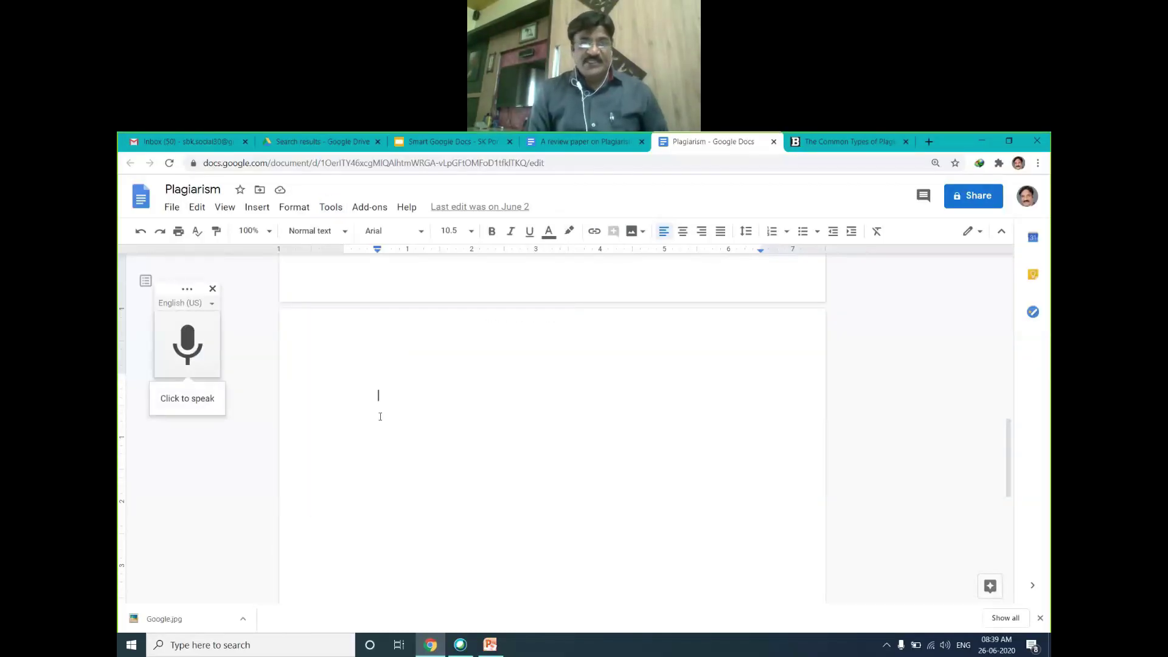
# Switch to the "Smart Google Docs" presentation in PowerPoint and copy the Voice Command List link from the "Voice Typing" slide.
pyautogui.click(491, 648)
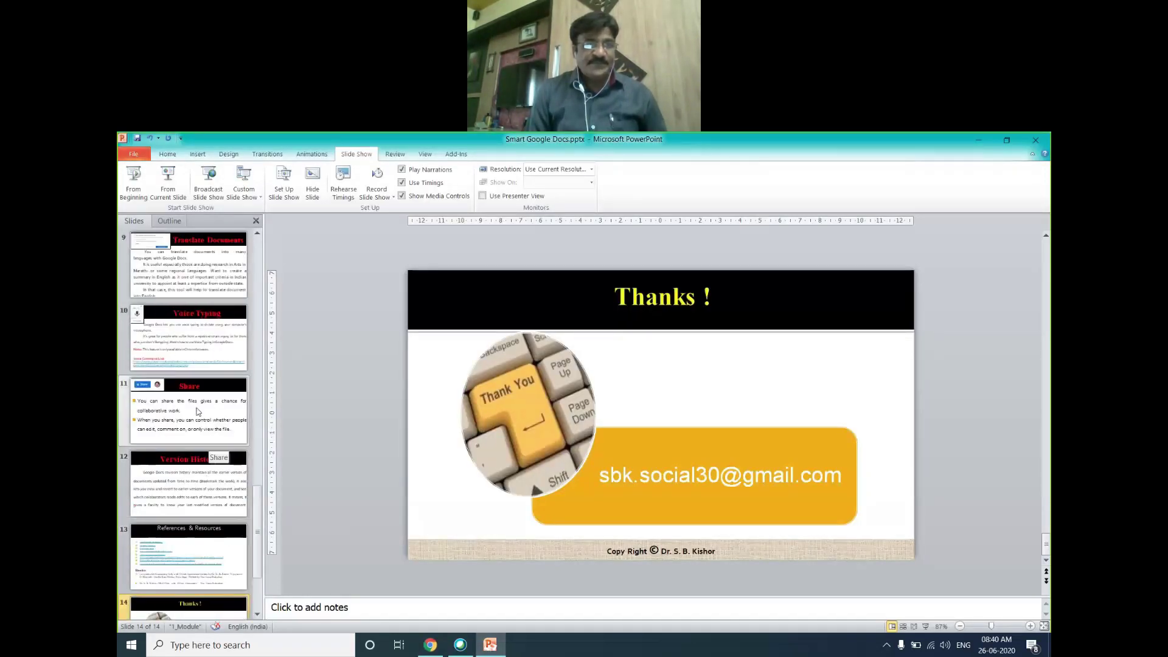
pyautogui.click(192, 359)
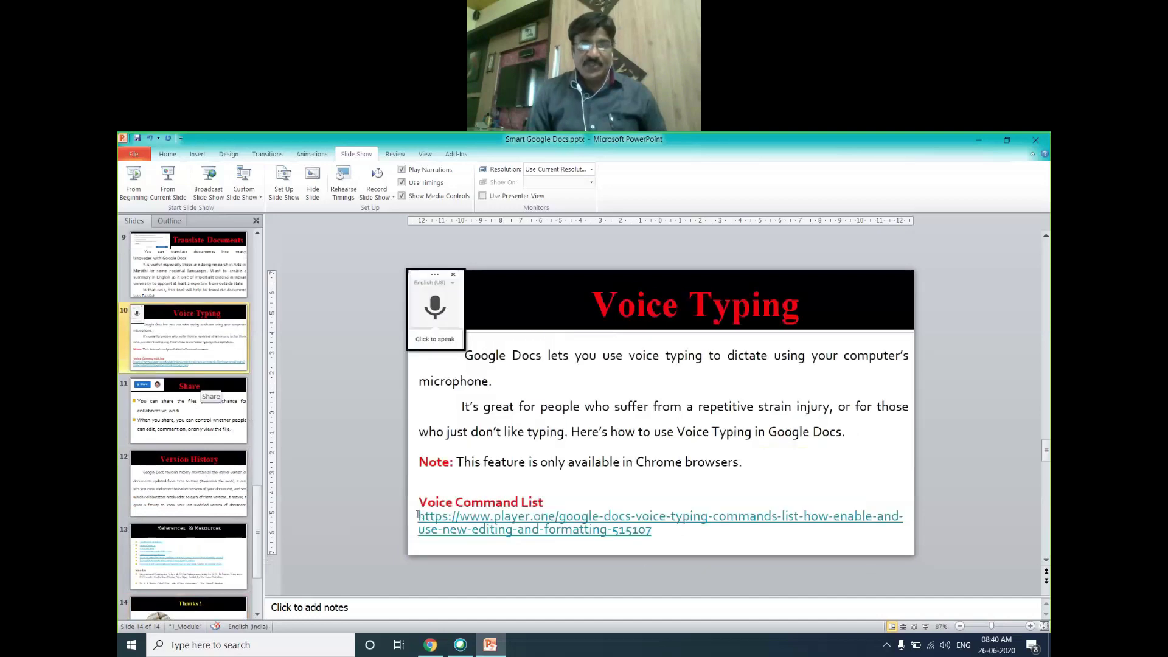
pyautogui.moveTo(420, 516); pyautogui.dragTo(670, 542)
pyautogui.hotkey('ctrl', 'c')
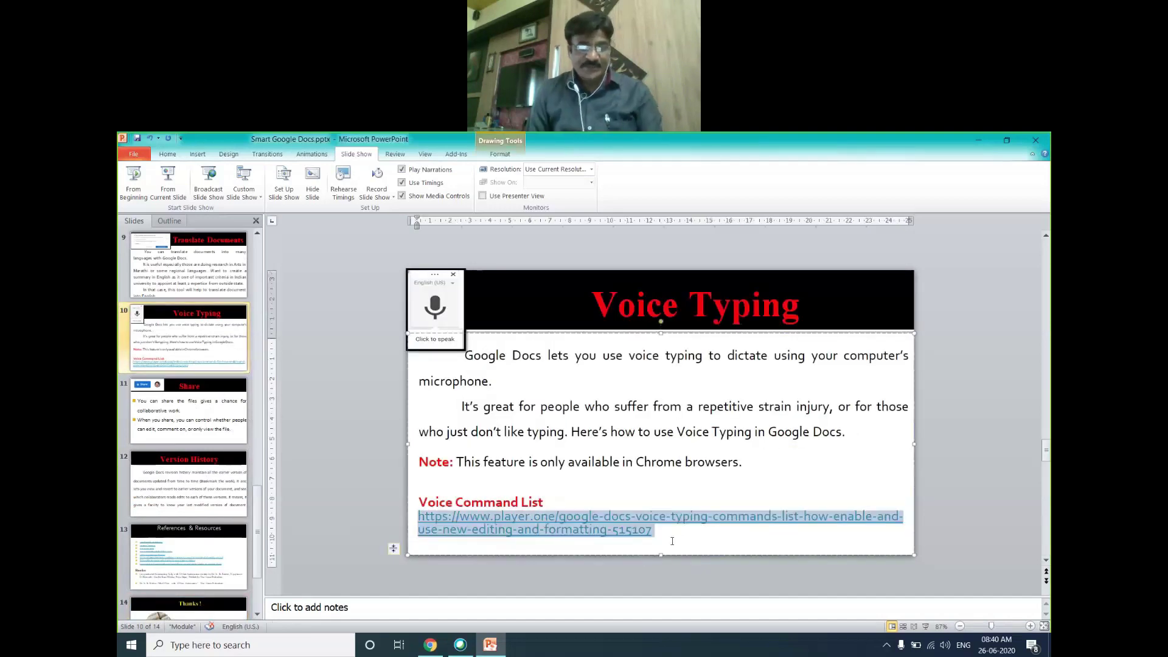
# Switch to Chrome, load the copied voice commands link in place of "The Common Types of Plagiarism" page, and look through the article.
pyautogui.click(430, 645)
pyautogui.click(849, 142)
pyautogui.click(548, 163)
pyautogui.hotkey('ctrl', 'v')
pyautogui.press('Return')
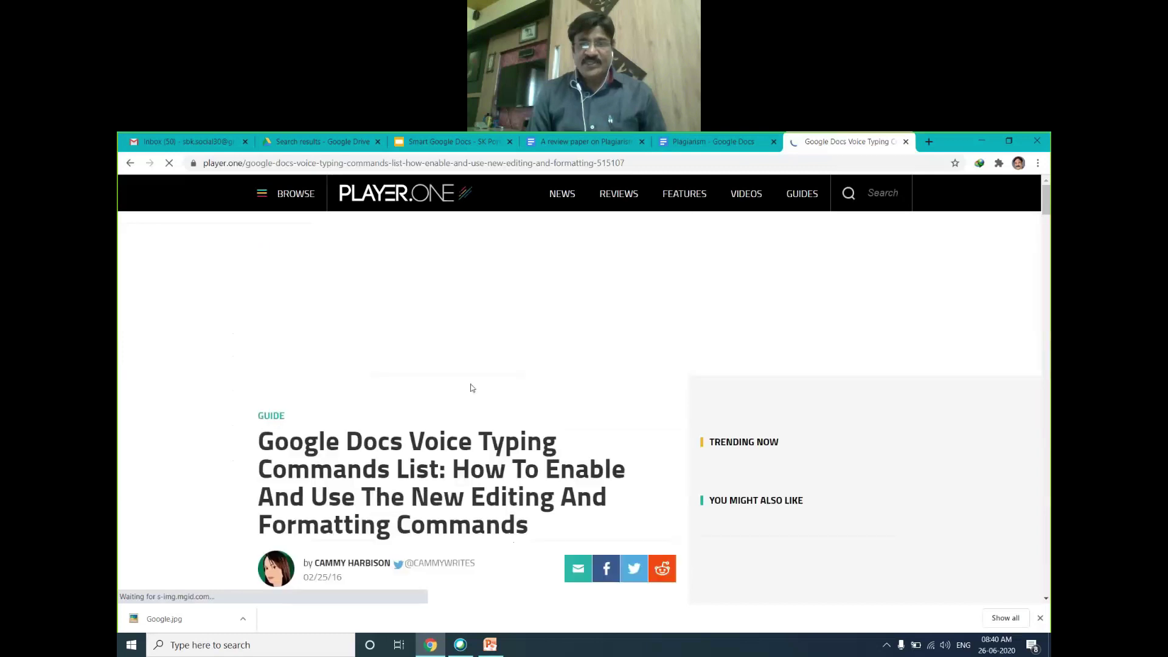
pyautogui.scroll(-8, 469, 392)
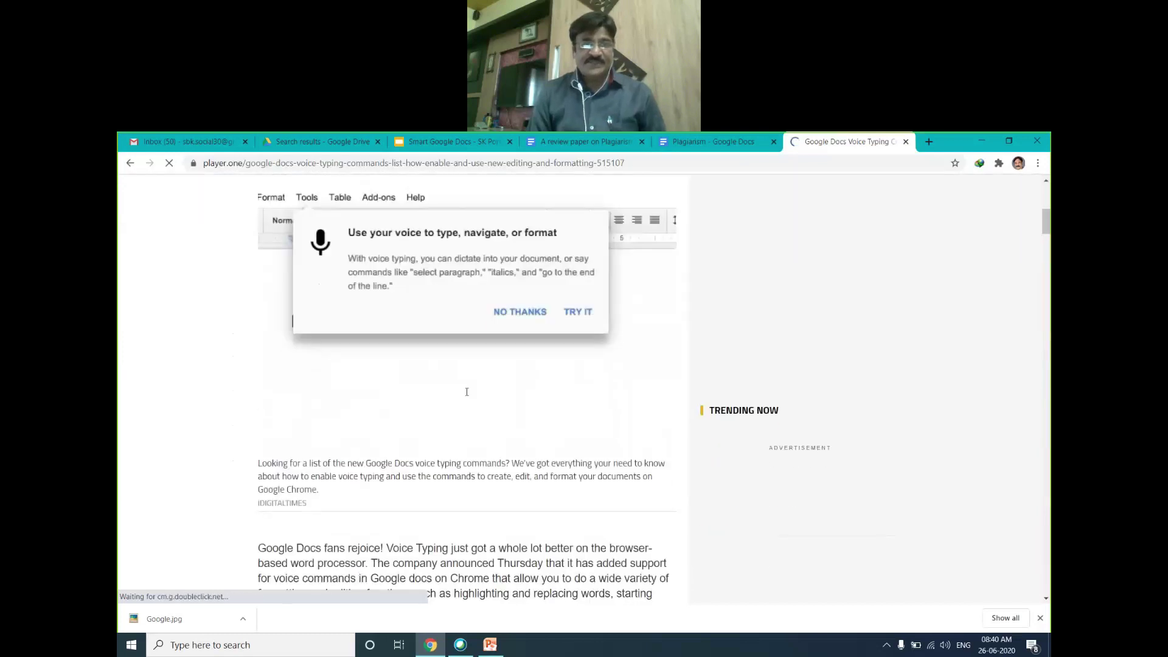
# Read through the voice typing commands article, down to its lists of punctuation and editing voice commands.
pyautogui.scroll(-10, 468, 396)
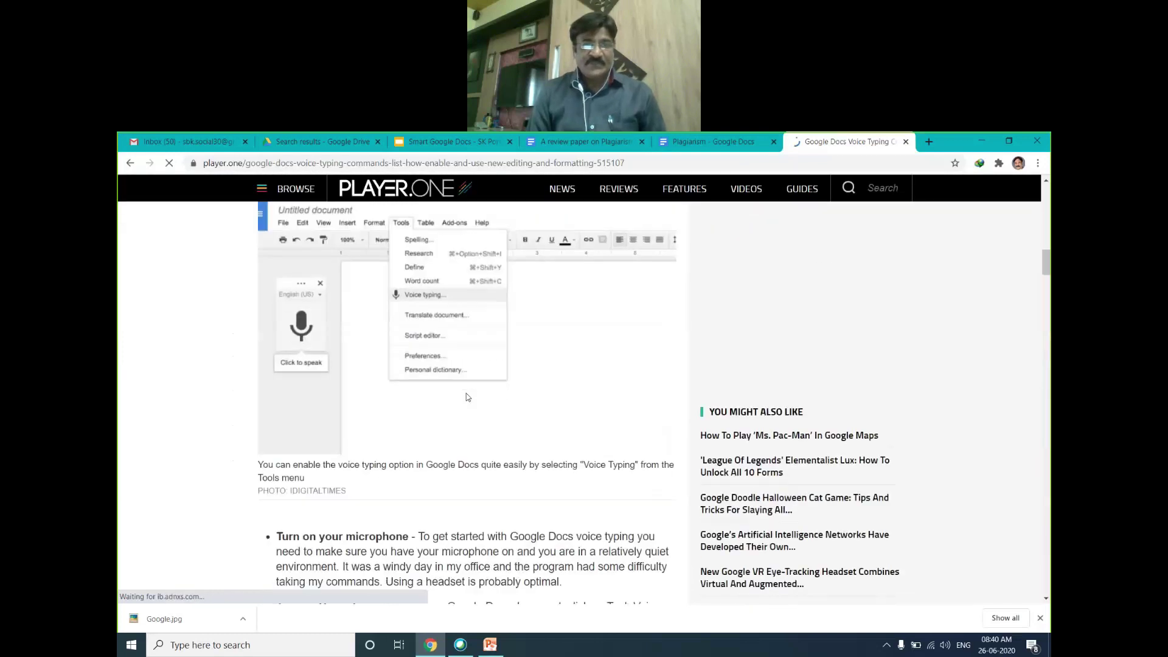
pyautogui.scroll(-9, 420, 388)
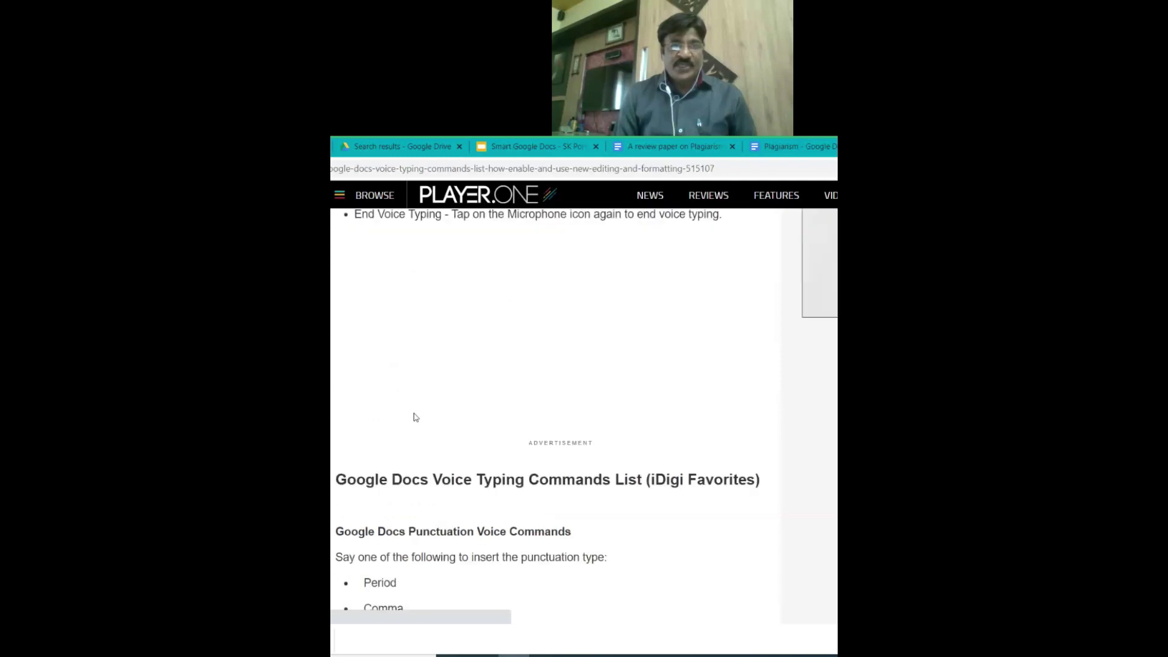
pyautogui.scroll(-2, 523, 446)
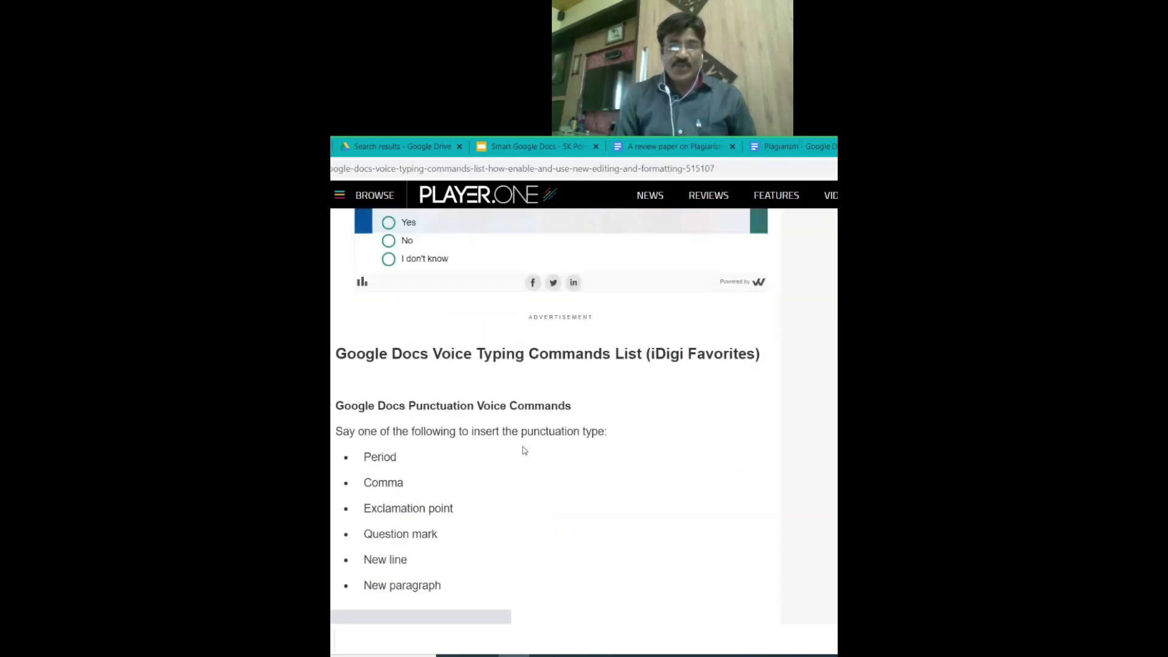
pyautogui.scroll(-4, 523, 447)
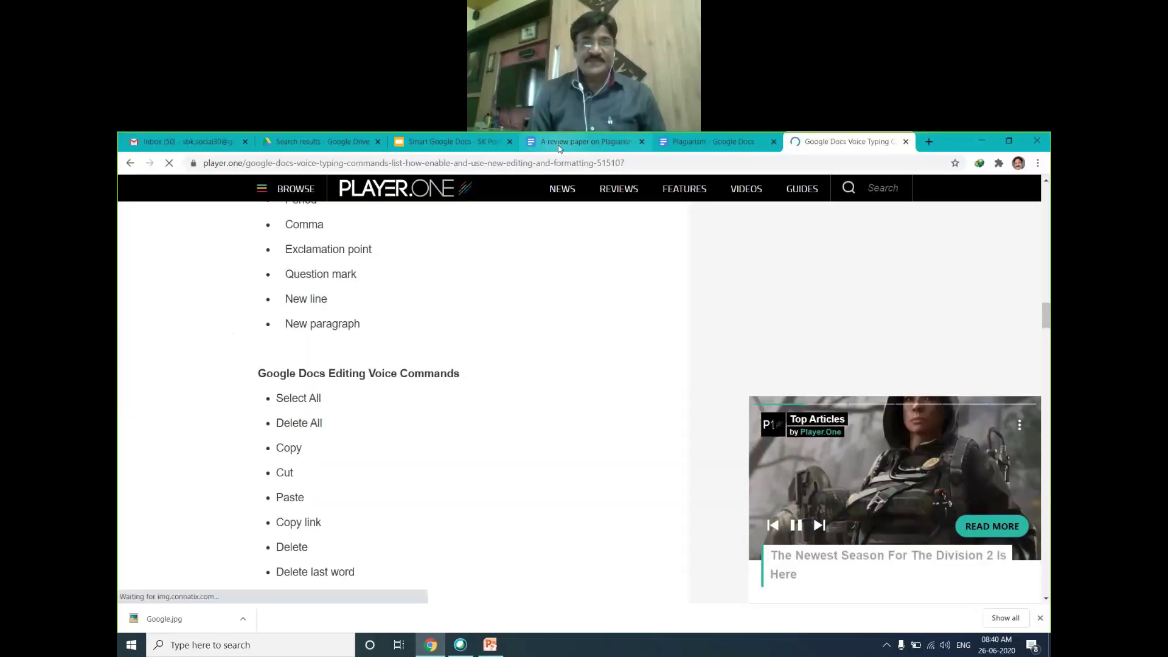
# In "A review paper on Plagiarism", dictate a paragraph below the linked slide, bold and underline the whole text by voice, and stop voice typing.
pyautogui.click(558, 143)
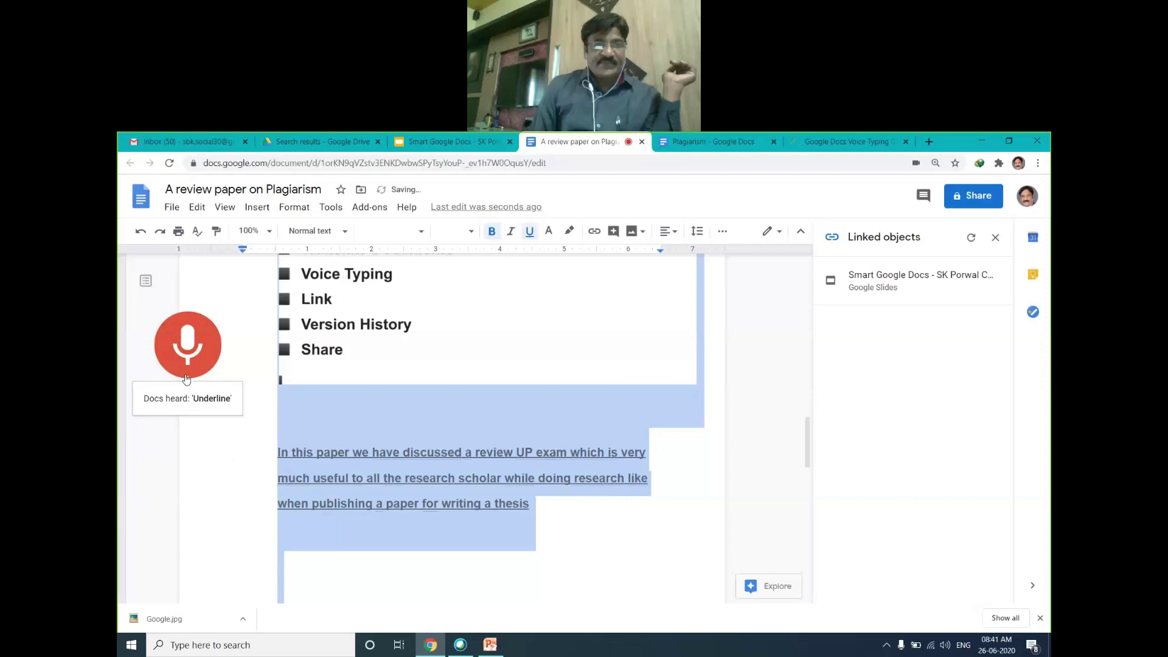
pyautogui.click(187, 378)
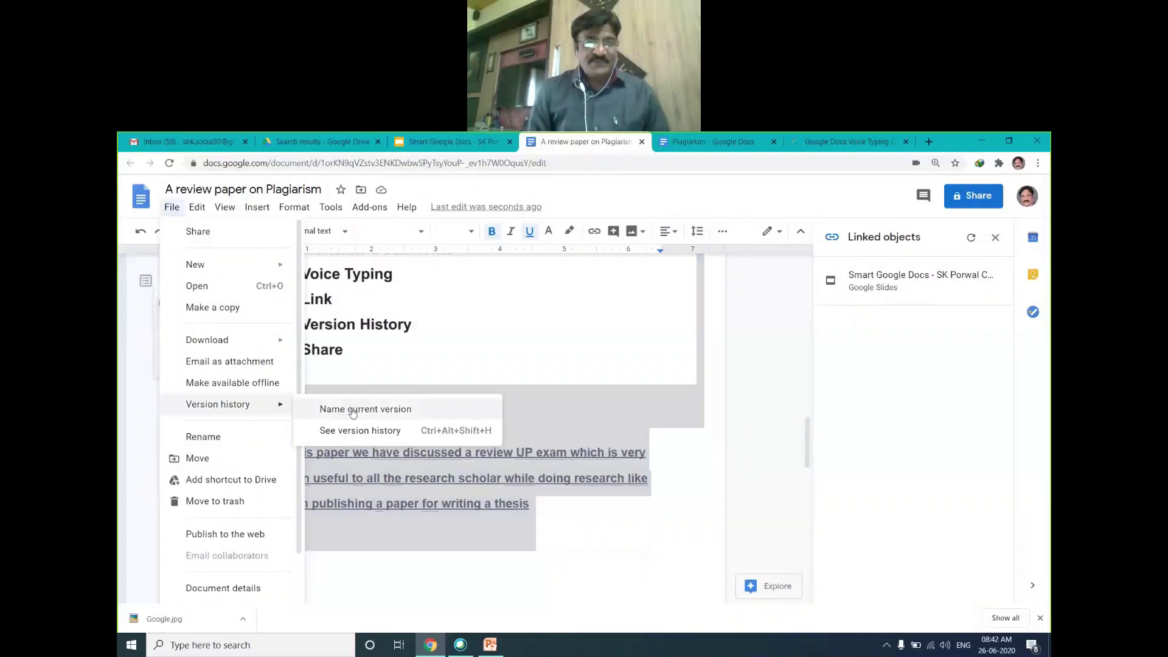
# Name the current version of the document "Voice Typing" and close the list of linked objects.
pyautogui.click(358, 427)
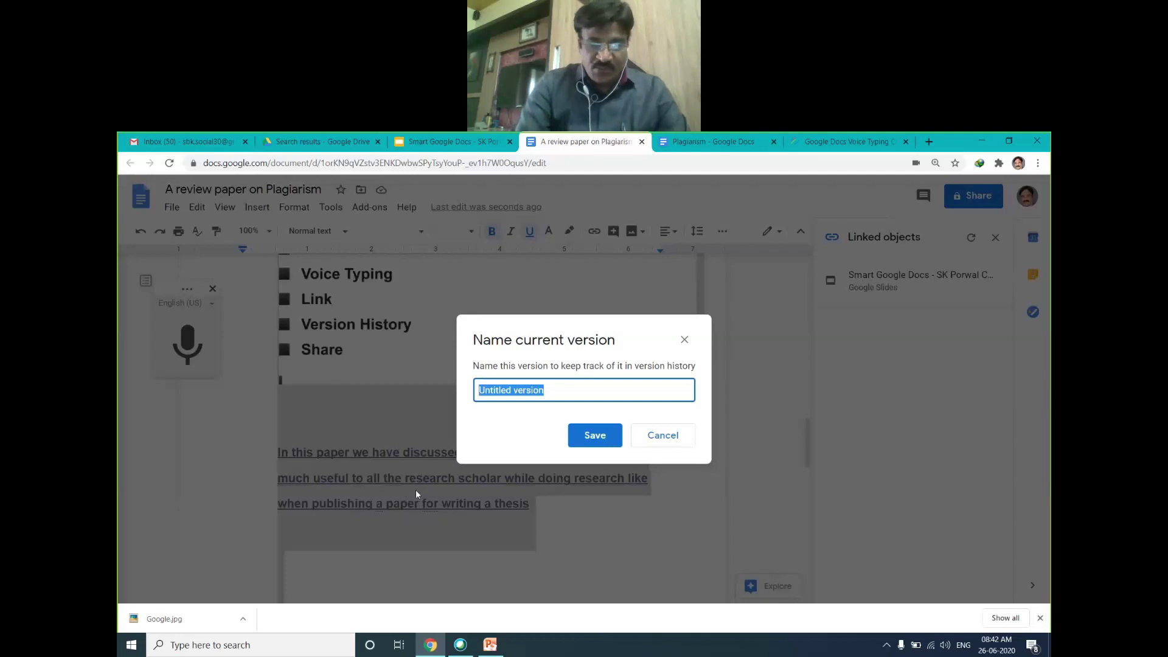
pyautogui.write('Voice T')
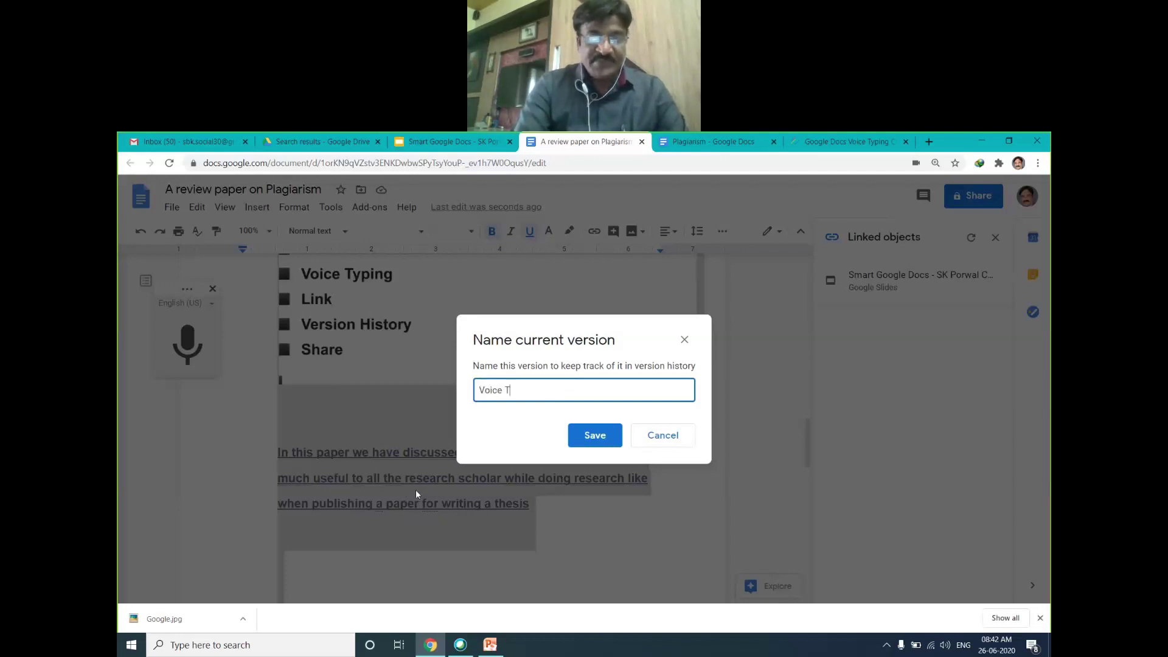
pyautogui.write('yping')
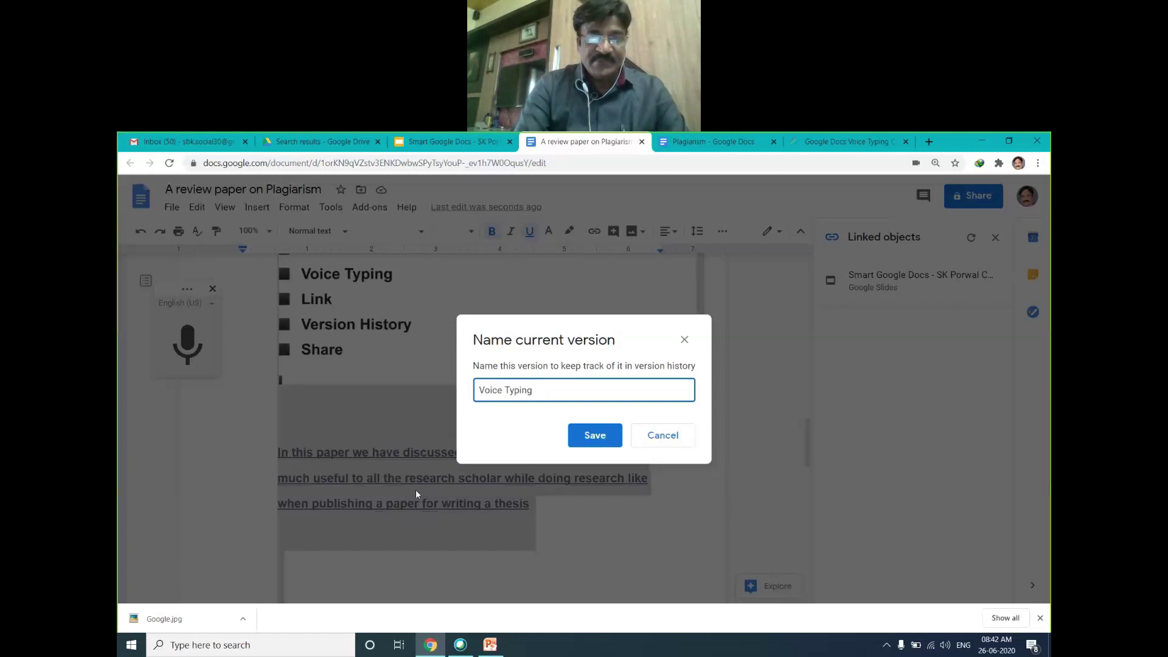
pyautogui.press('Return')
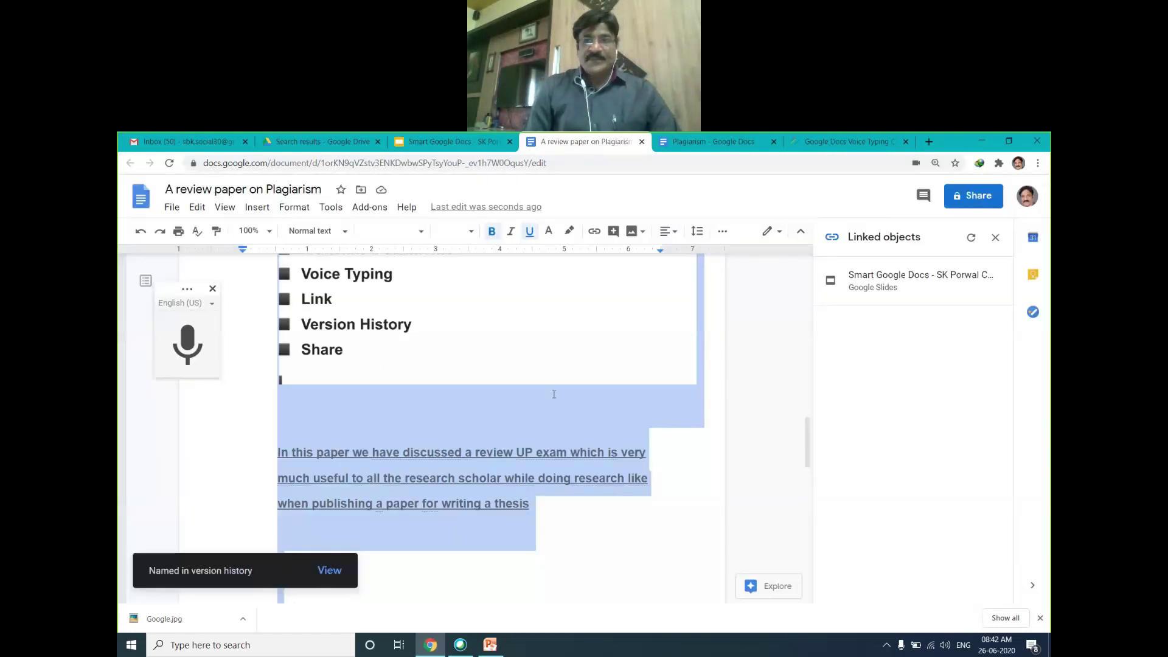
pyautogui.click(996, 237)
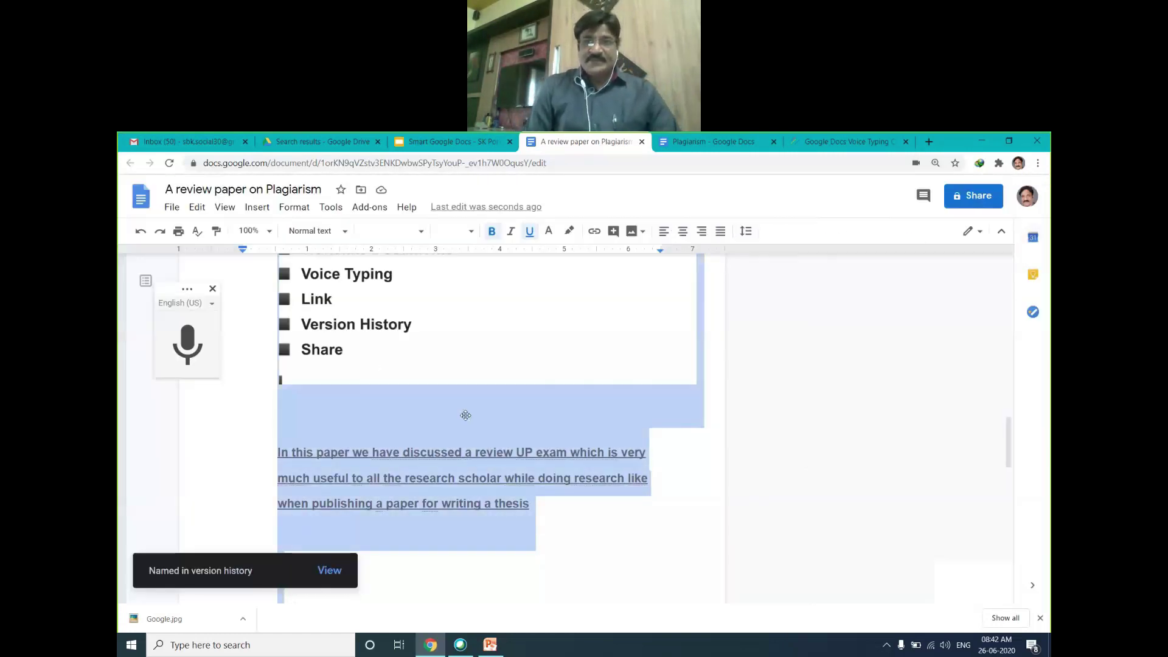
# Open the document's version history and preview the "EasyBib" version.
pyautogui.click(173, 207)
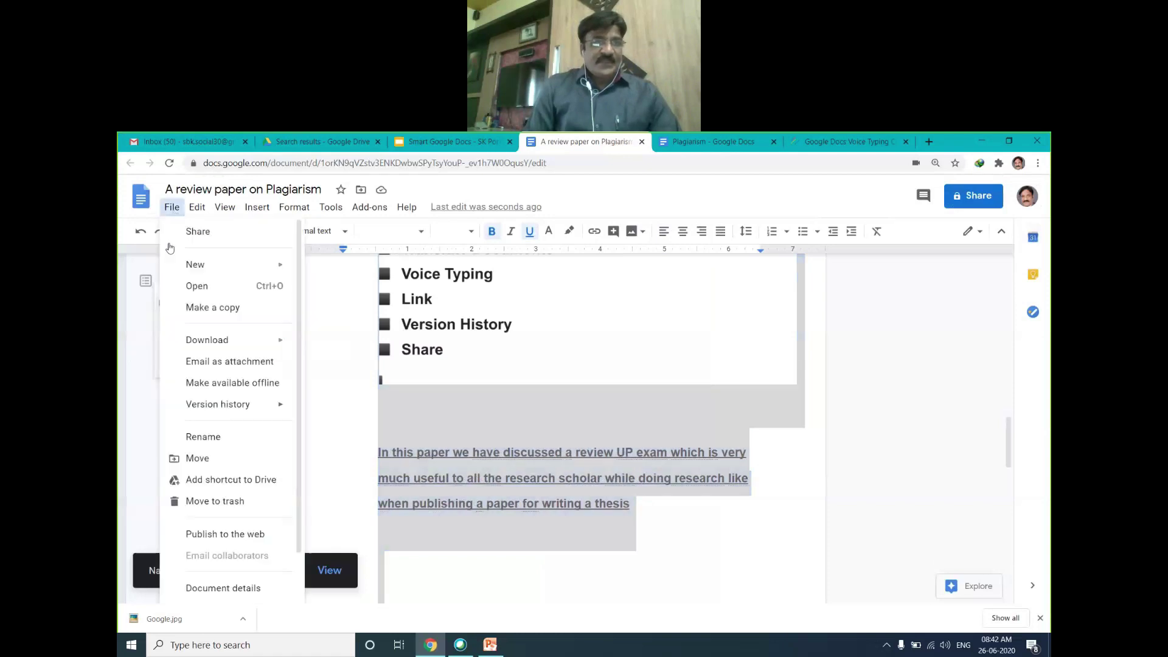
pyautogui.moveTo(197, 412)
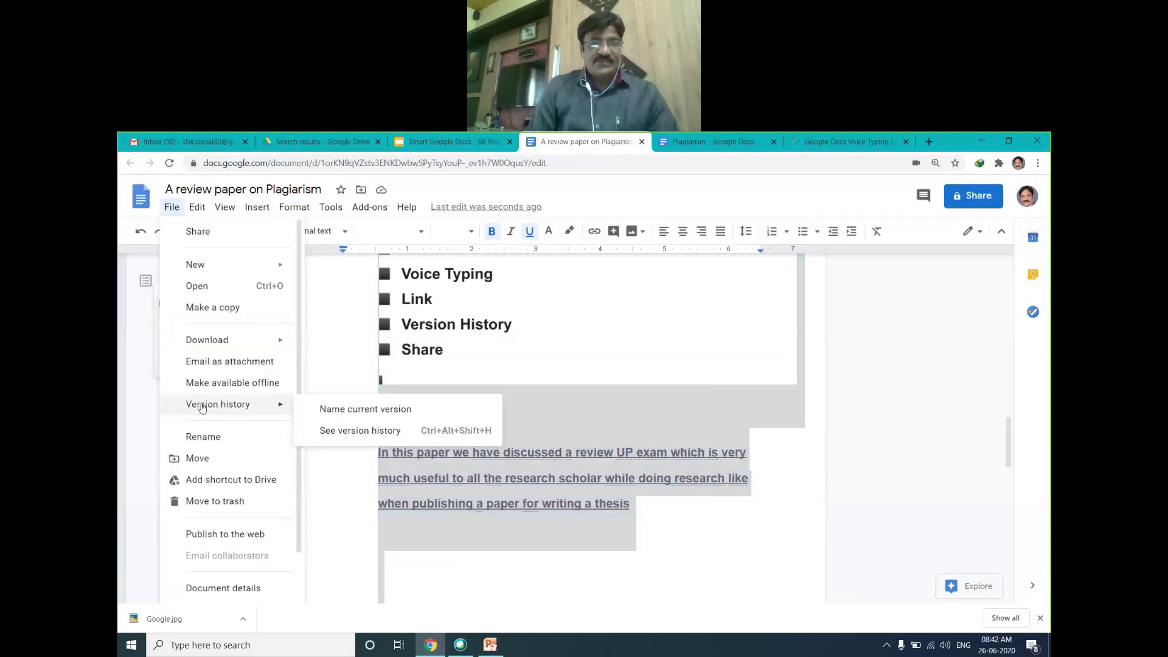
pyautogui.click(351, 430)
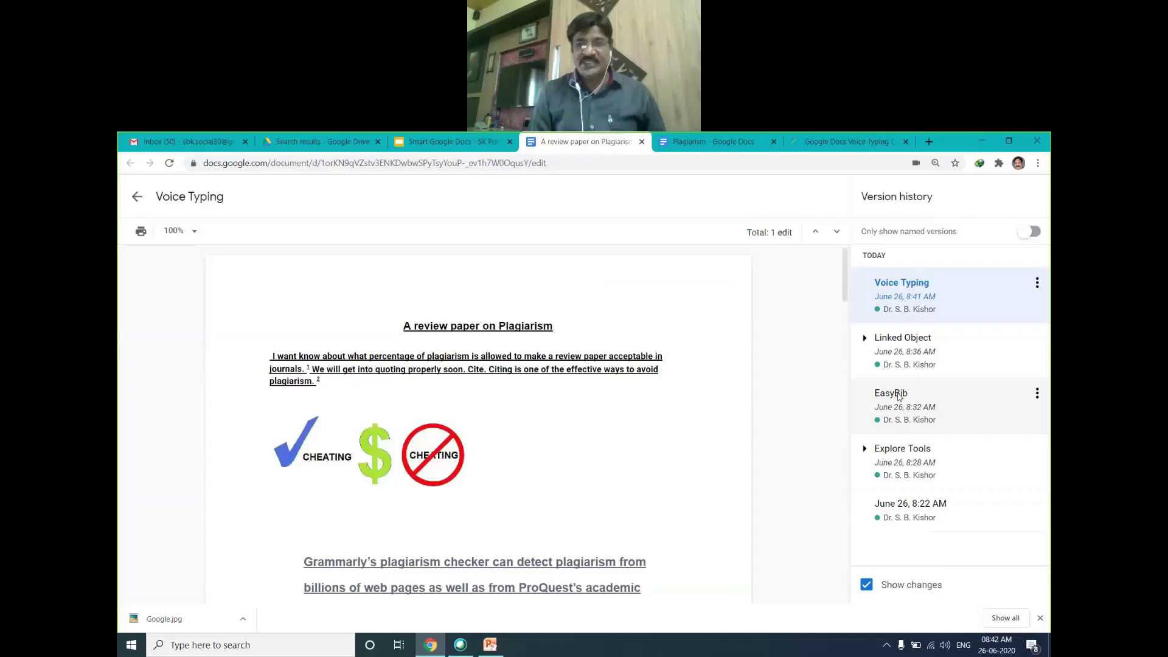
pyautogui.click(541, 395)
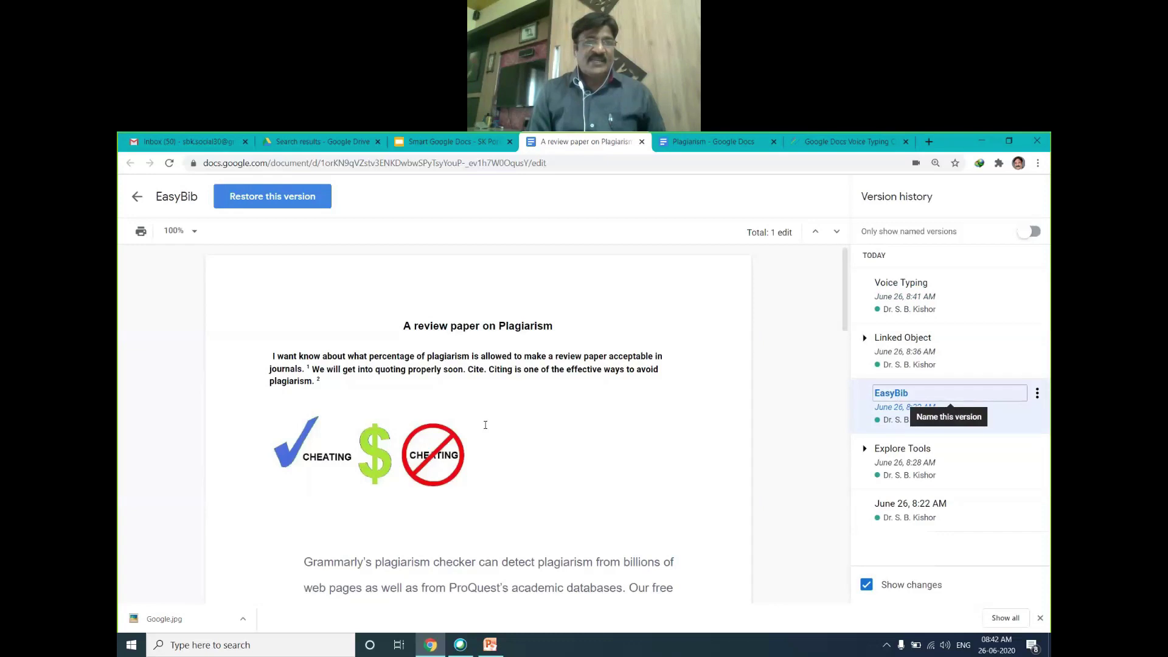